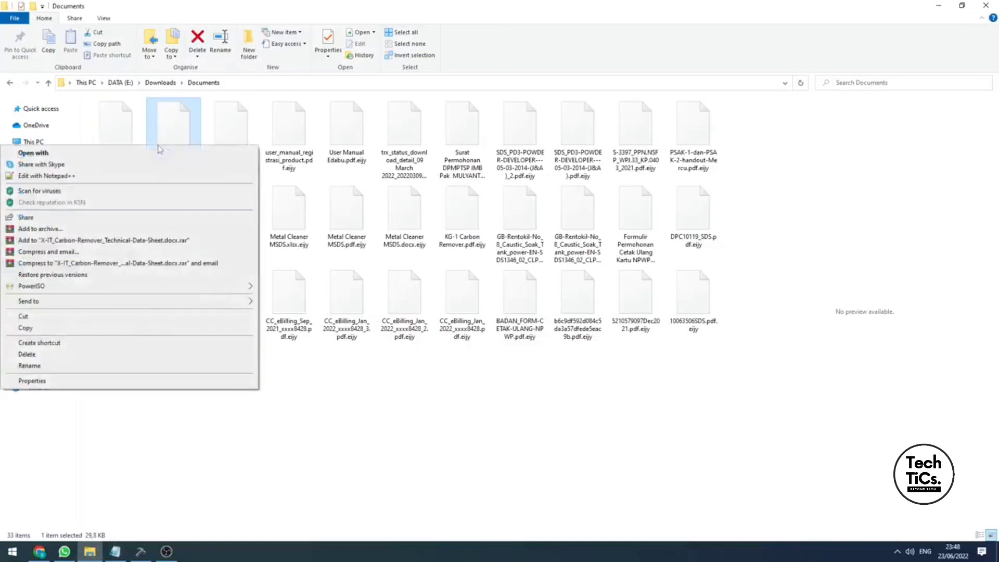
- Examine the encrypted .eijy files in the Documents folder, including what-affects-audit-delay-in-indonesia.pdf.eijy
left_click(156, 151)
left_click(240, 139)
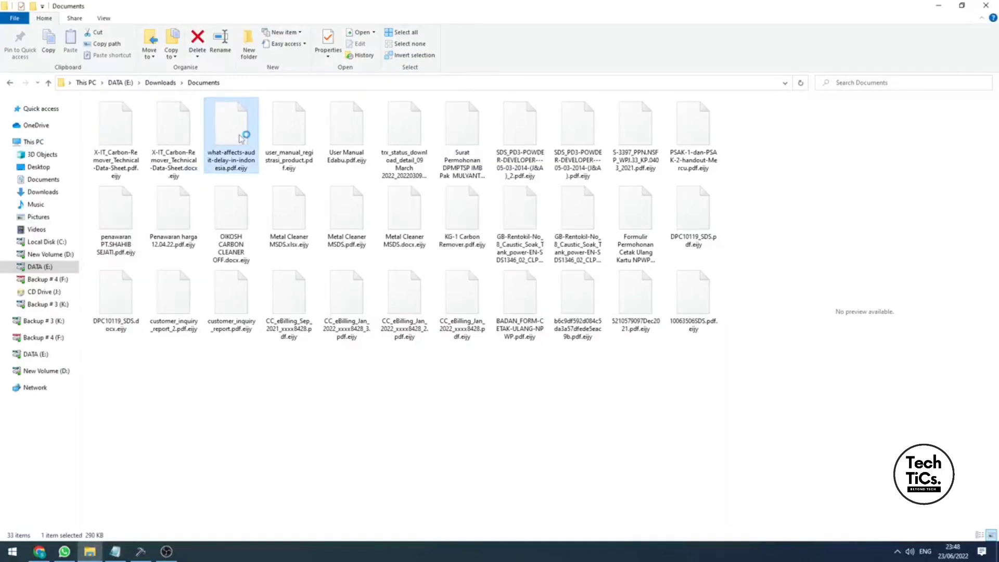
left_click(196, 419)
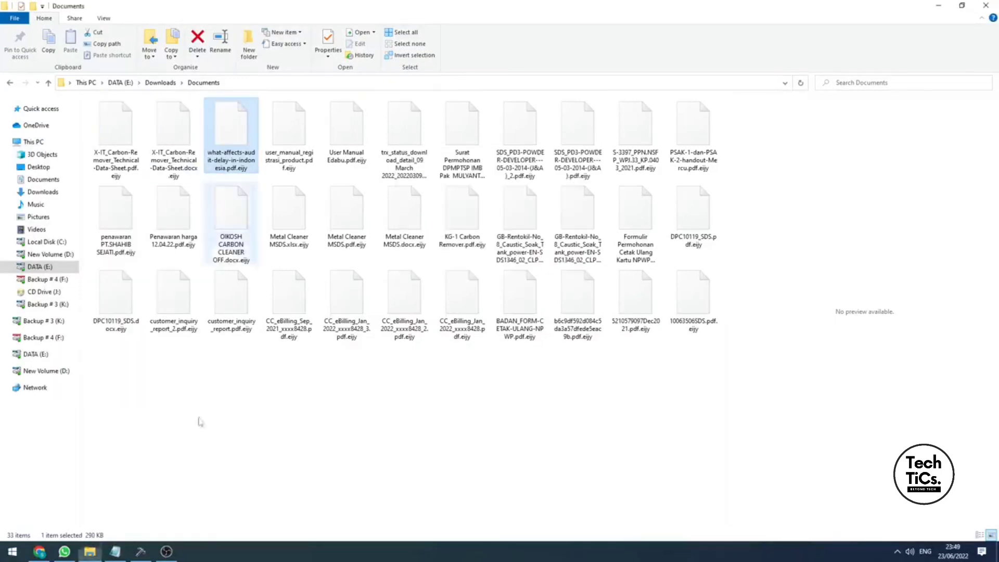
- Switch to the Decryption tool, decrypt the folder E:\Downloads\Documents, and minimize the tool's window
left_click(141, 552)
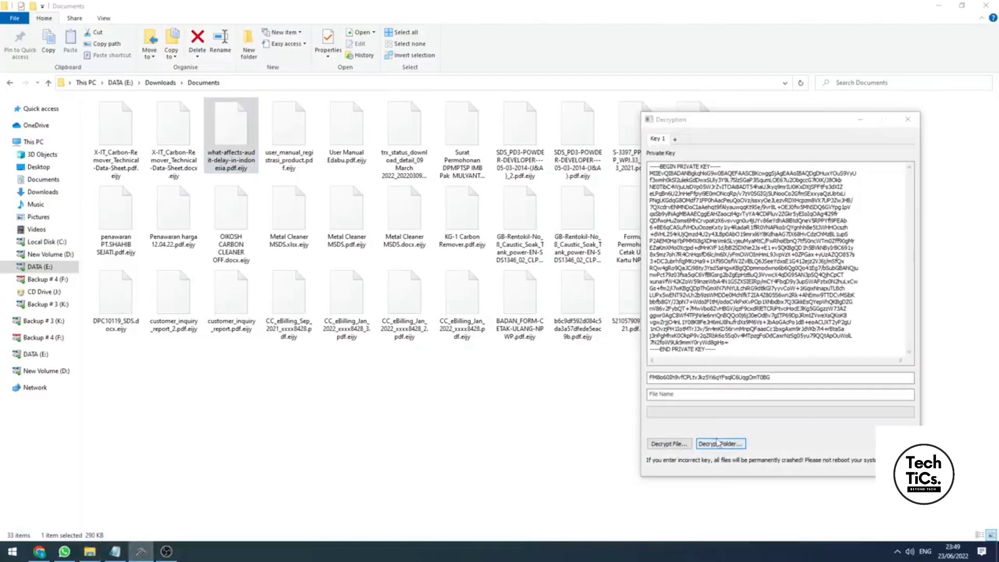
left_click(721, 443)
left_click(622, 154)
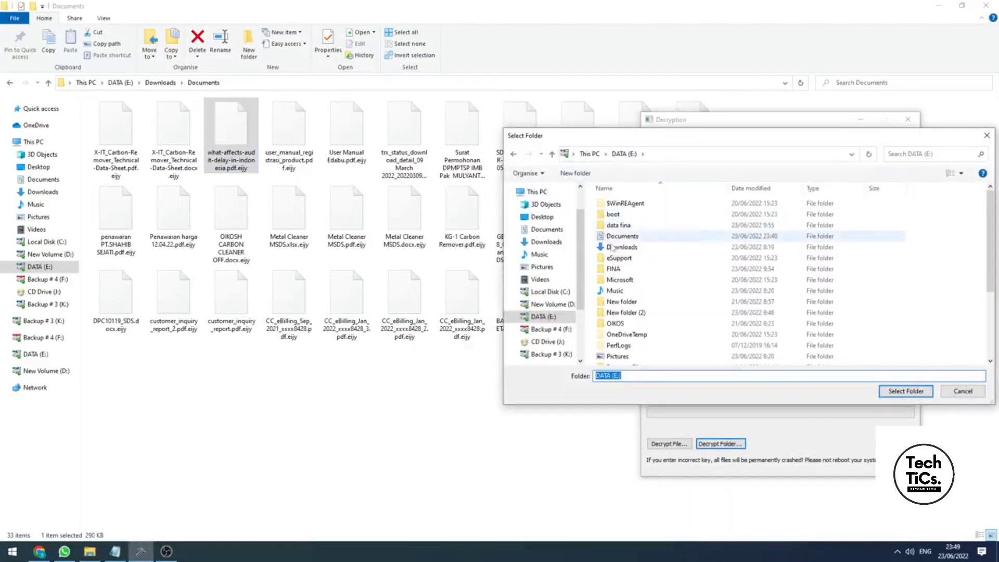
double_click(619, 203)
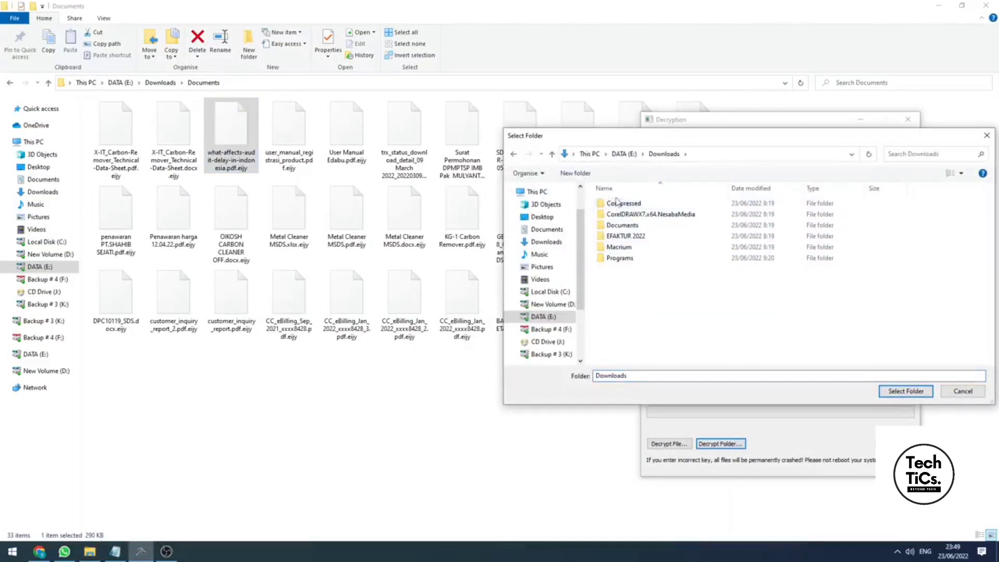
left_click(623, 225)
left_click(904, 391)
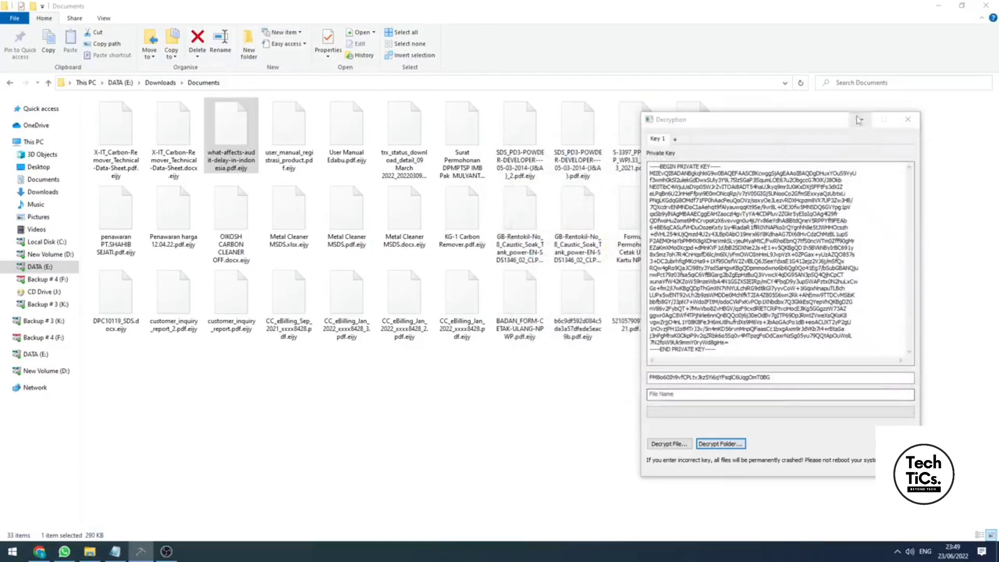
left_click(861, 120)
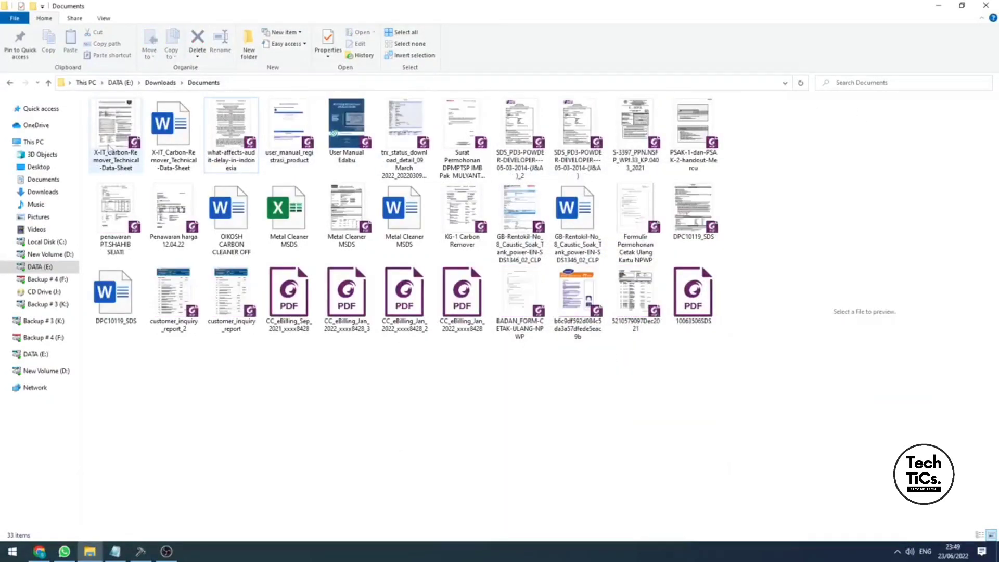
- View the decrypted X-IT_Carbon-Remover_Technical-Data-Sheet PDF and close it
double_click(111, 135)
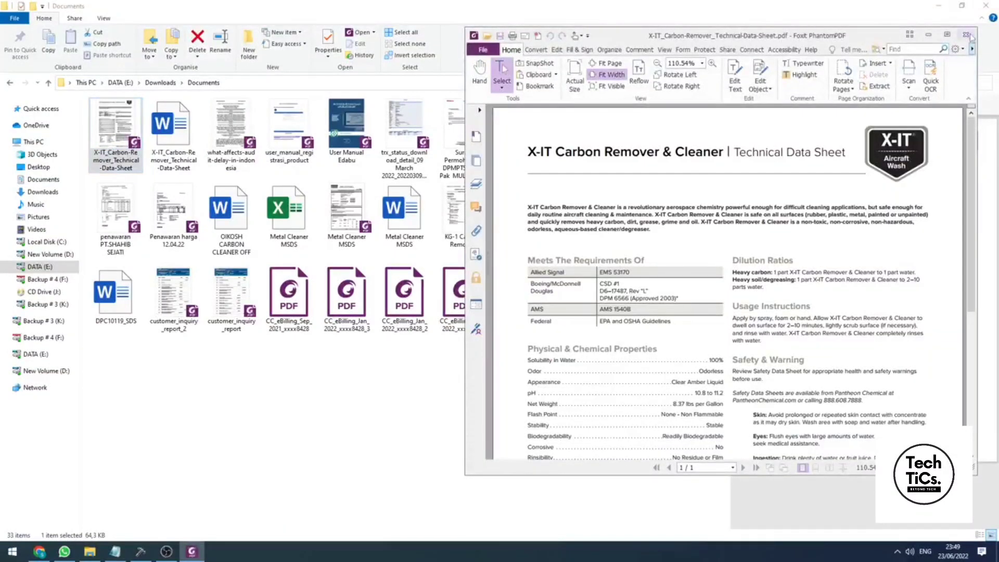
left_click(967, 35)
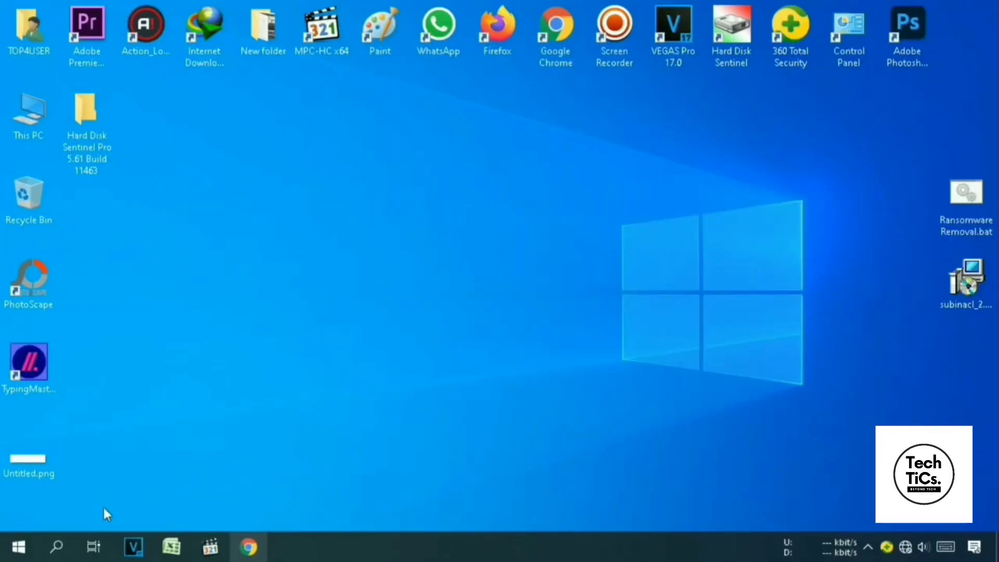
- Search Windows for folder options and apply the File Explorer view setting that shows hidden files, folders, and drives
left_click(61, 548)
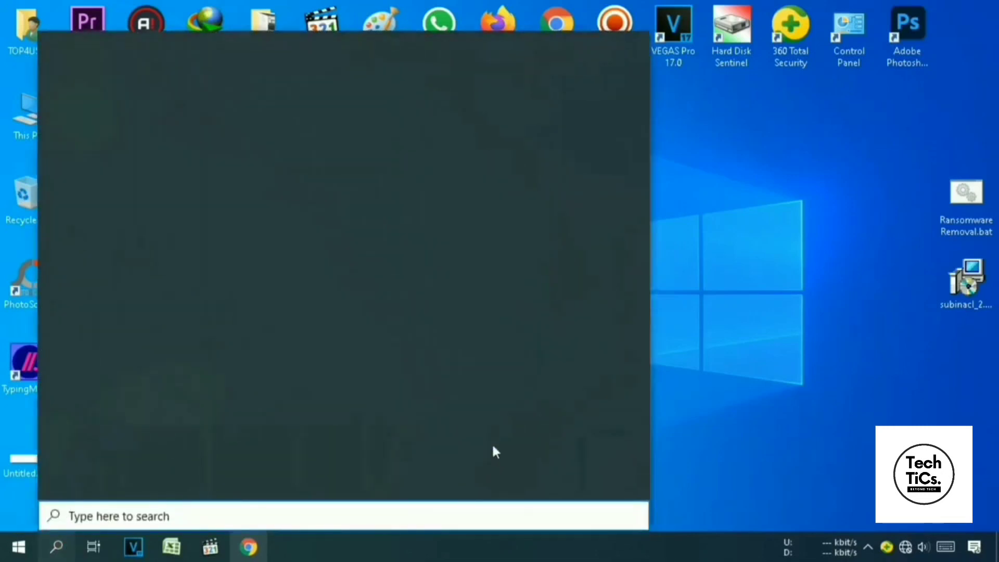
type("folder")
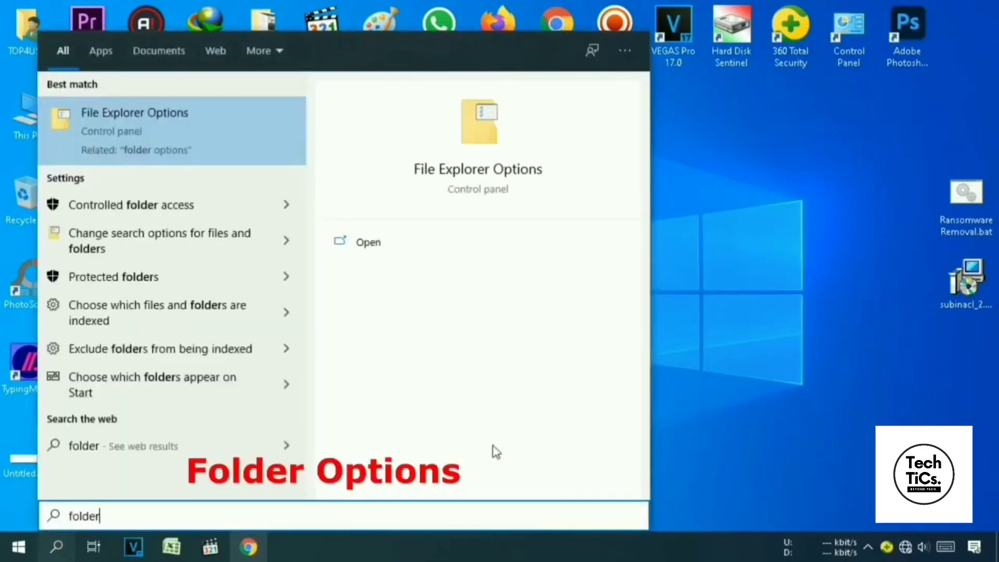
type(" options")
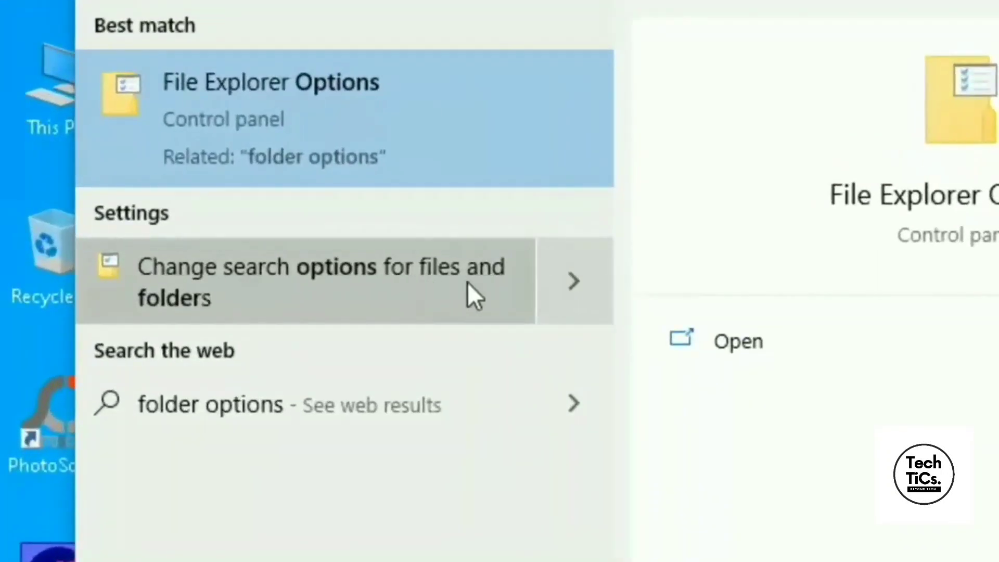
left_click(375, 292)
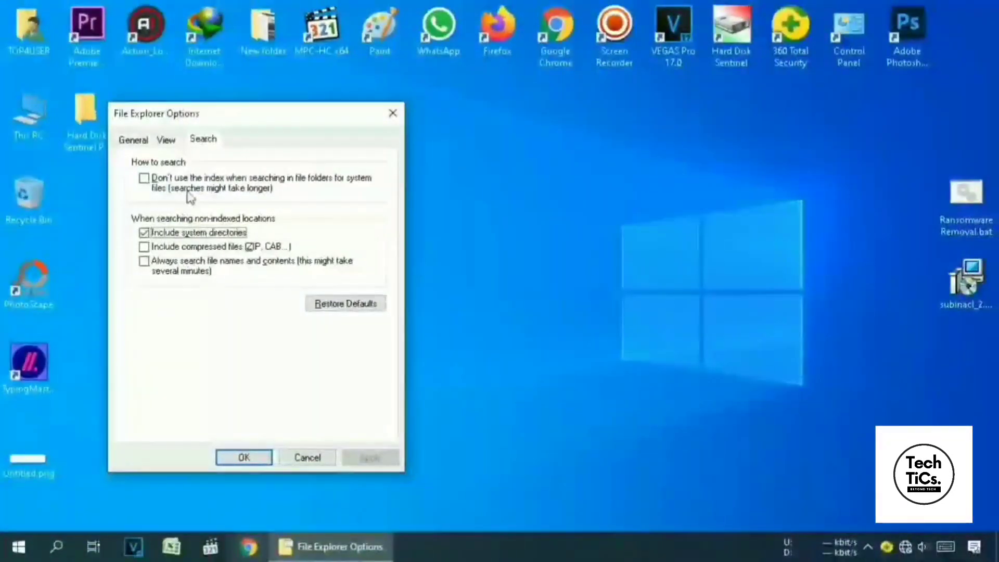
left_click_drag(174, 114, 250, 114)
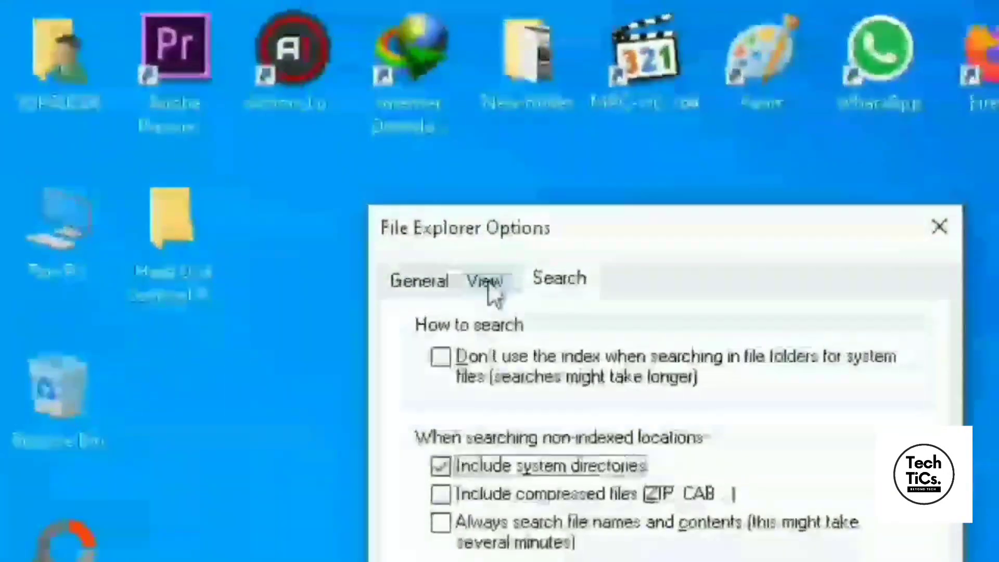
left_click(242, 141)
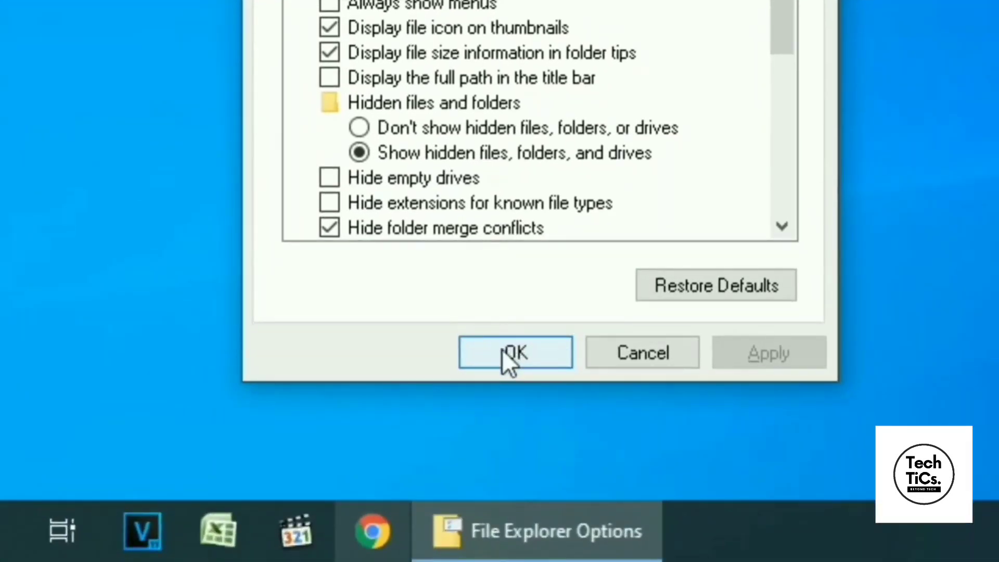
left_click(504, 478)
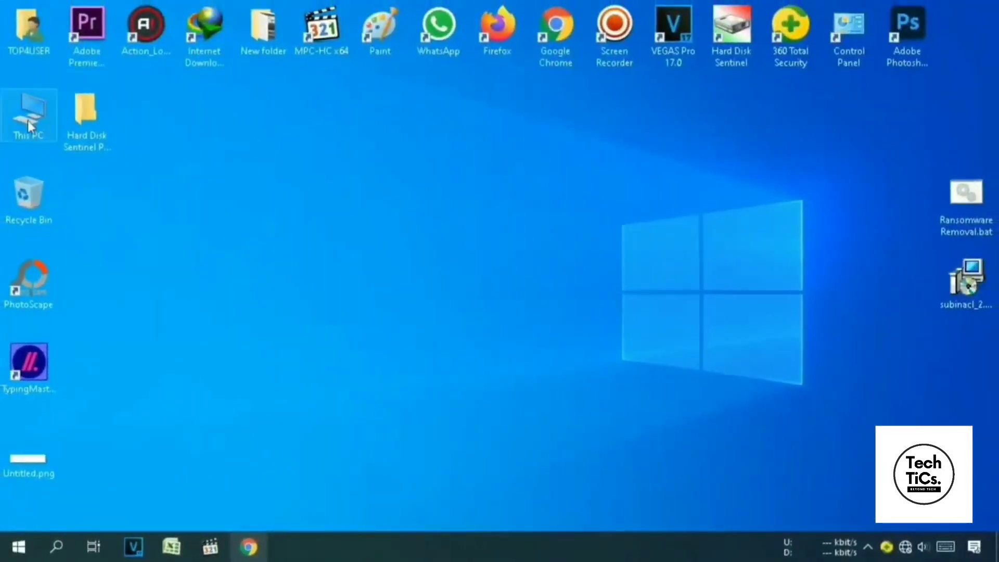
- Browse from This PC to the folder C:\Windows\System32\drivers\etc
double_click(29, 125)
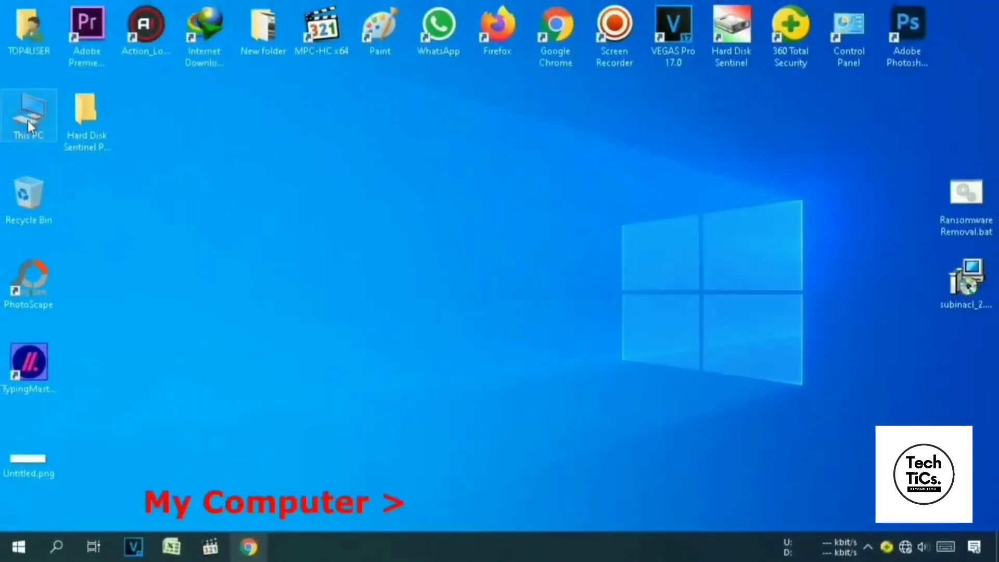
double_click(208, 307)
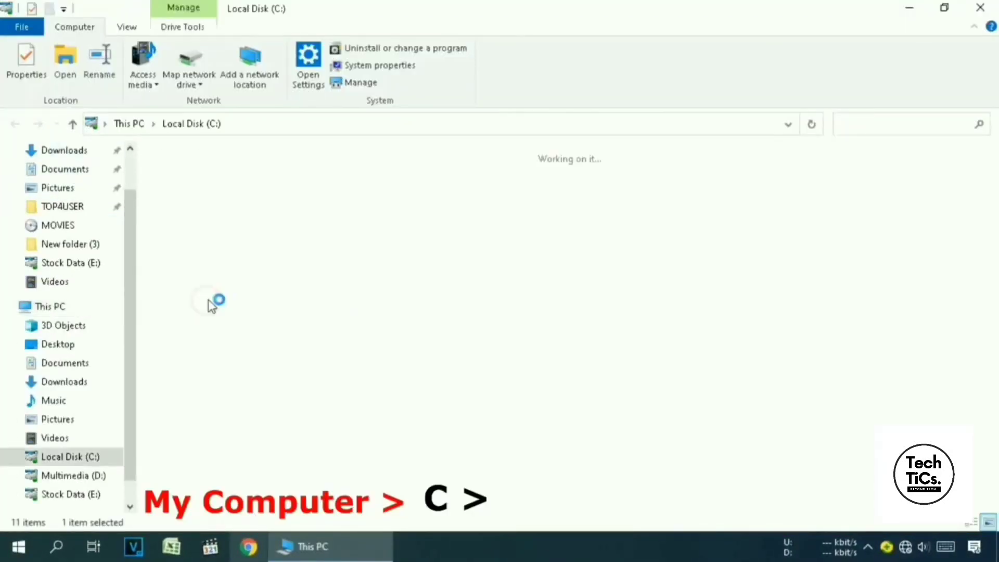
double_click(518, 302)
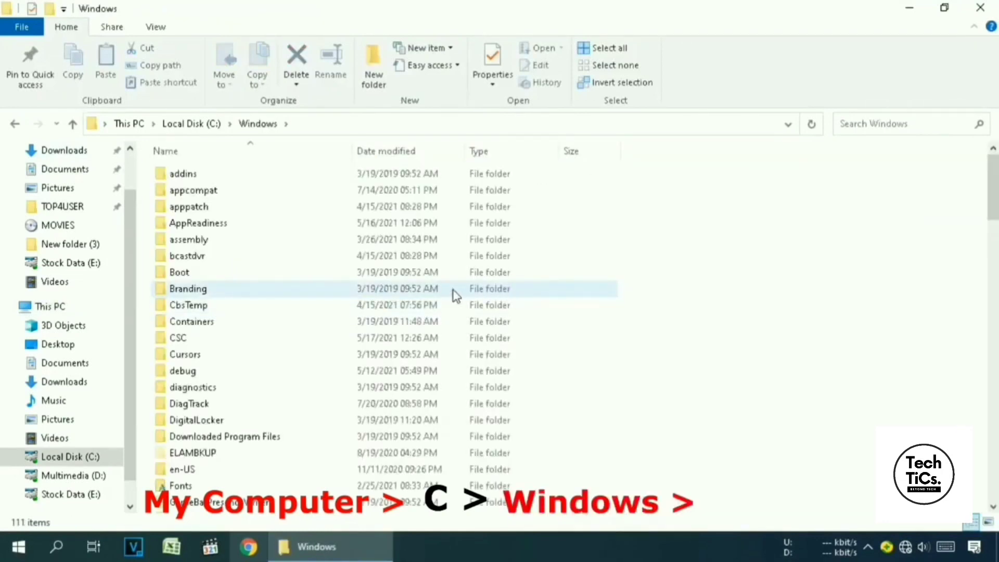
key("s")
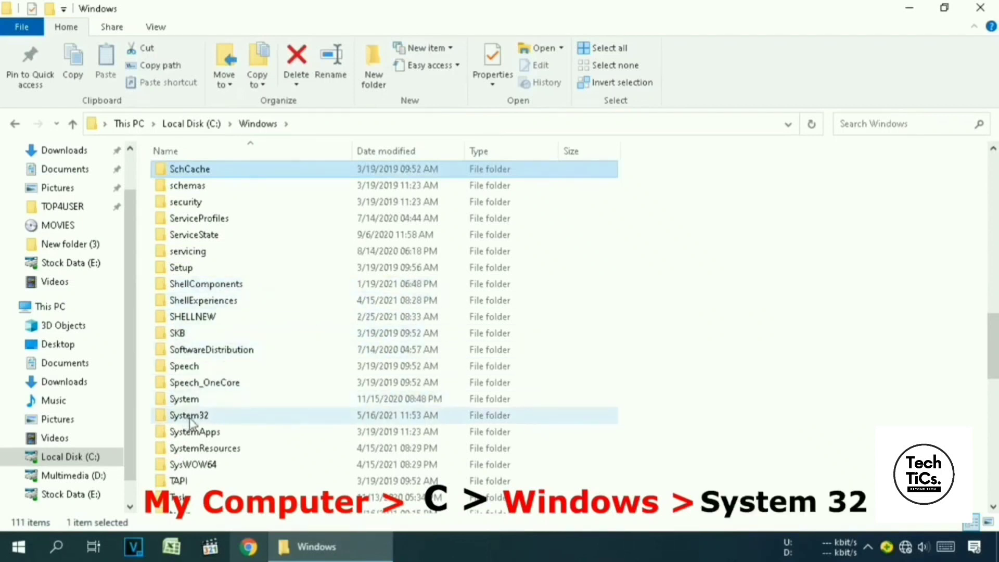
double_click(268, 415)
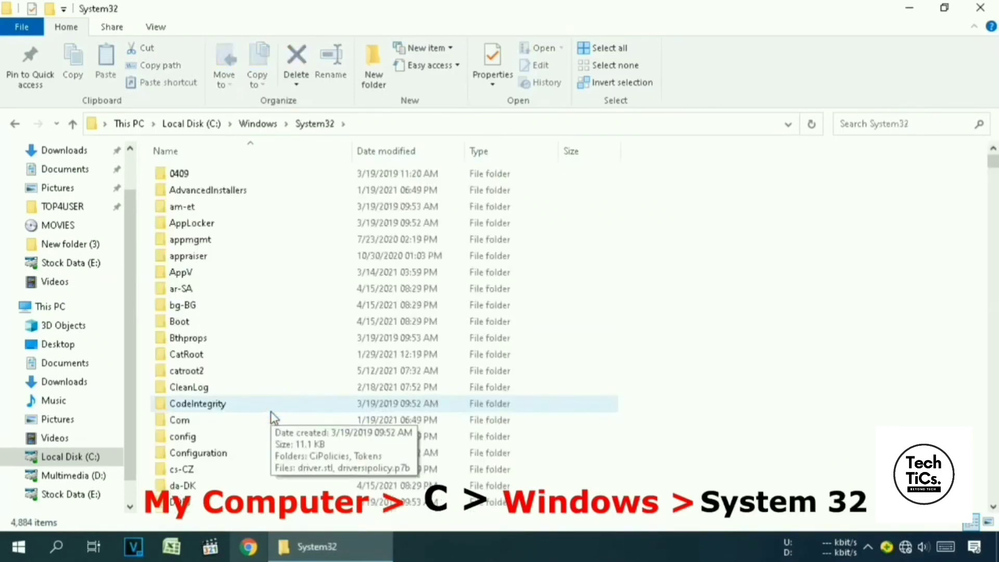
key("d")
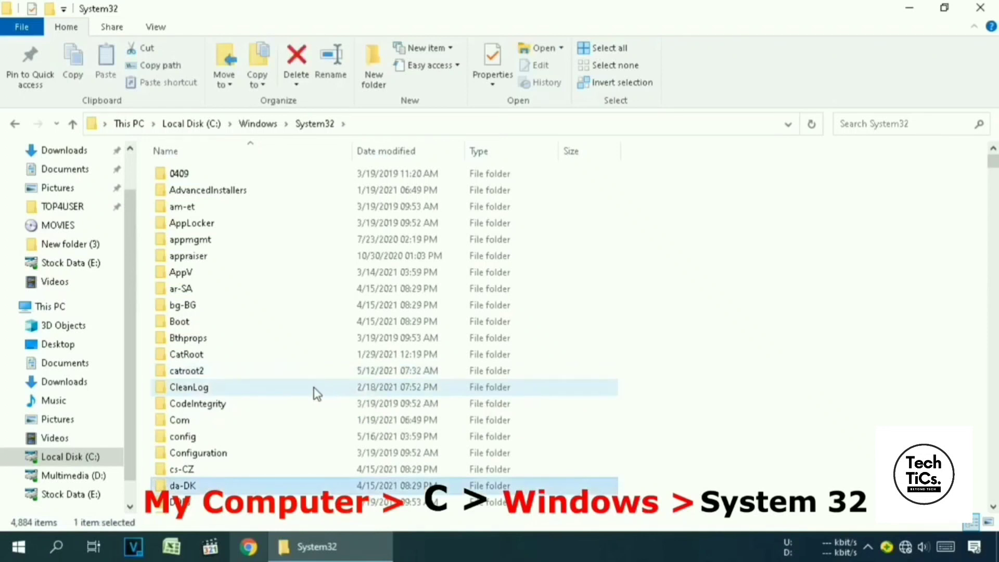
scroll(312, 388, "down", 4)
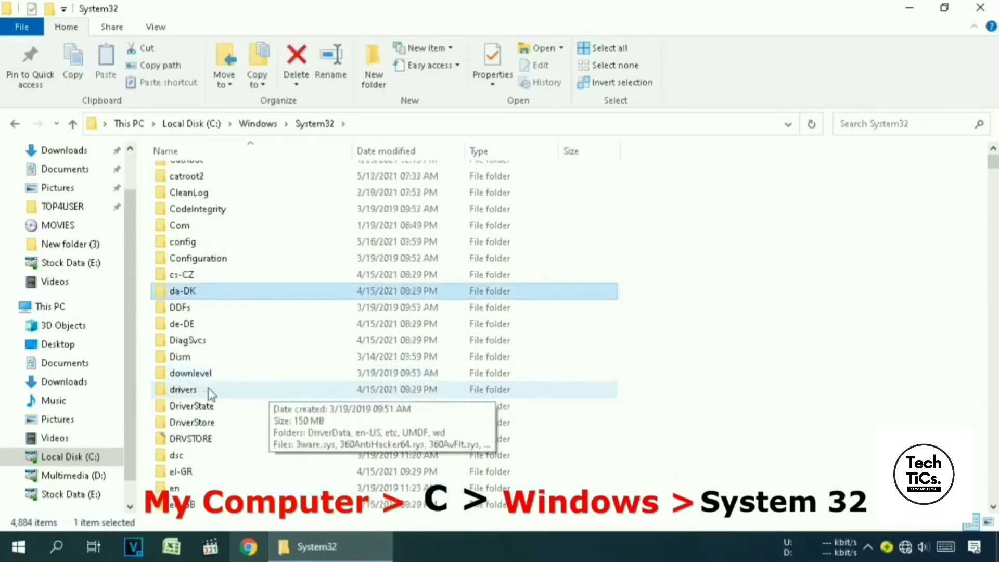
double_click(301, 391)
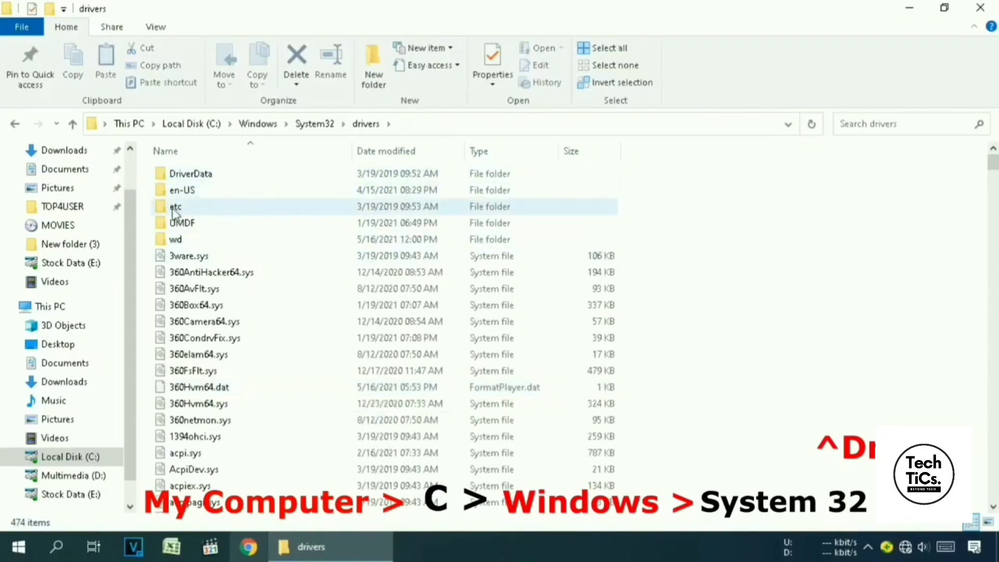
double_click(257, 206)
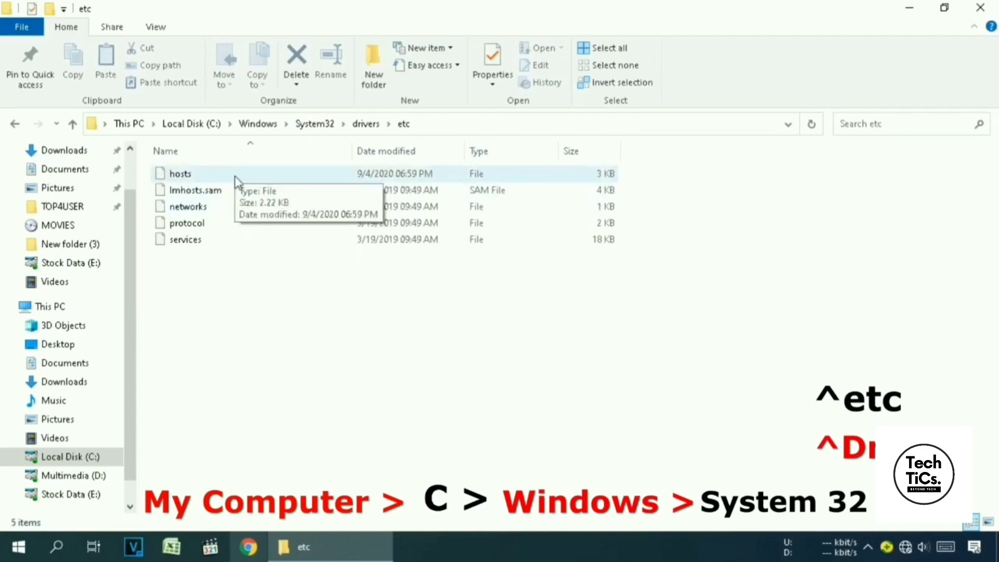
- Open the hosts file with Notepad and maximize its window
double_click(204, 174)
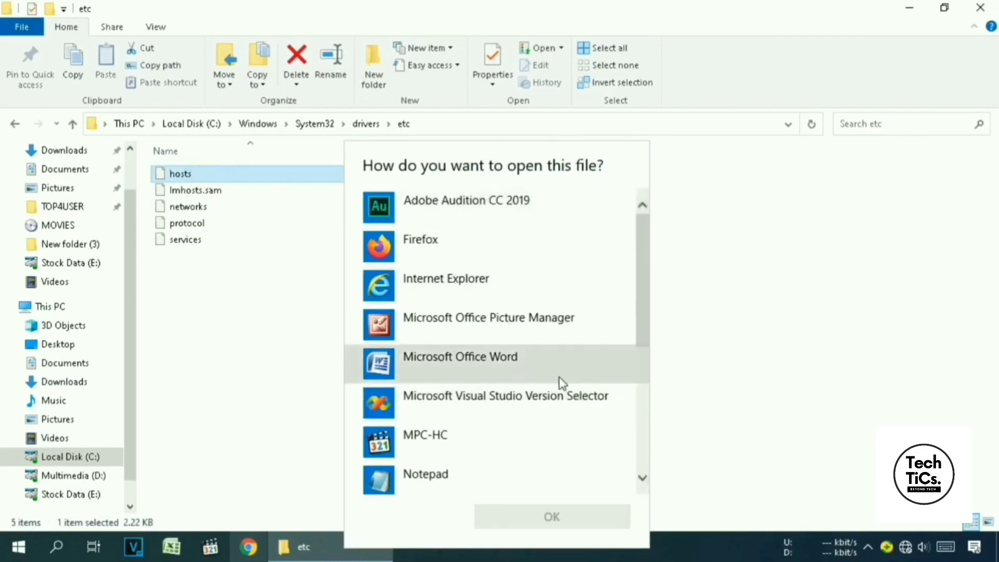
left_click(472, 474)
left_click(601, 522)
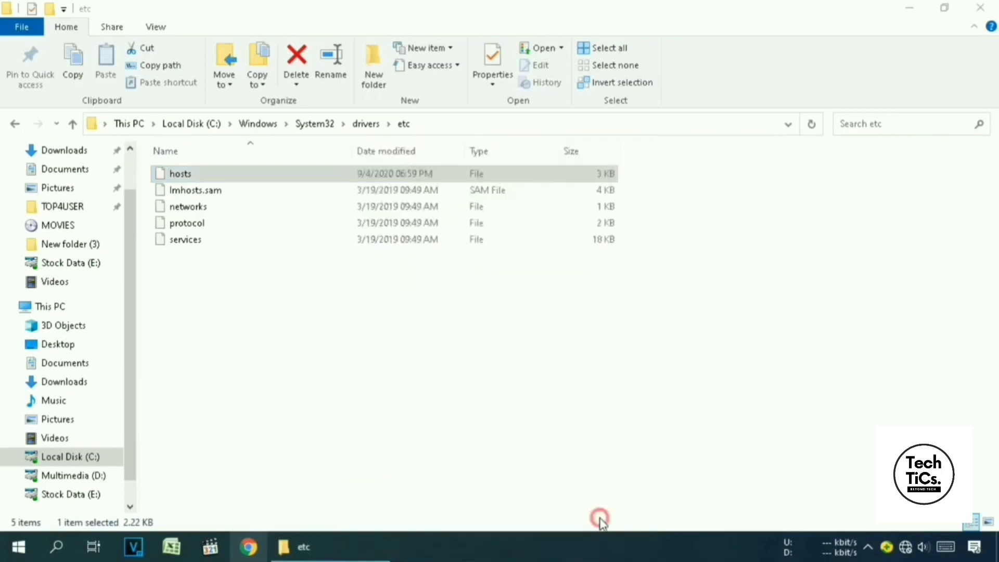
left_click_drag(876, 130, 674, 50)
left_click(796, 42)
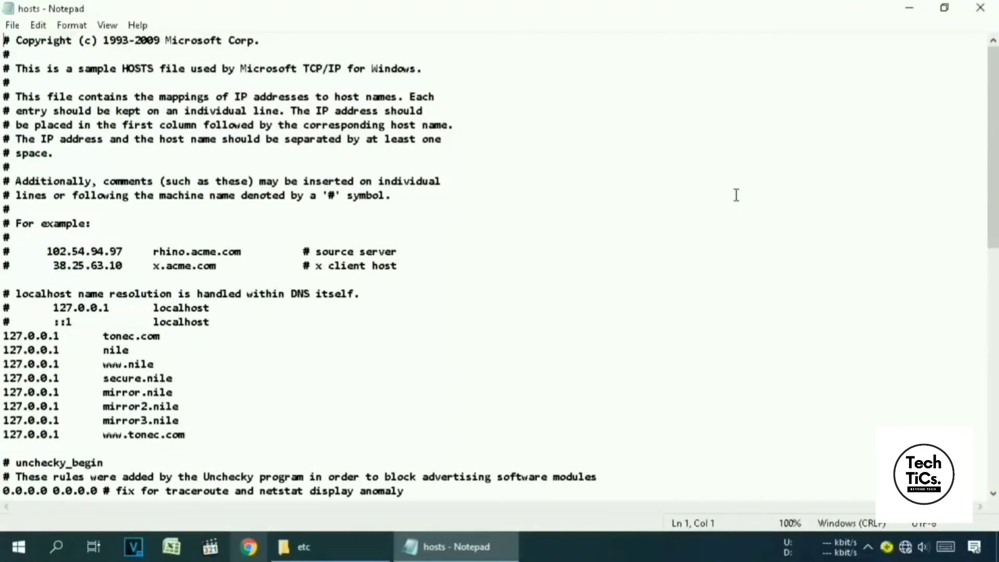
- Delete every hosts entry below the commented localhost lines, from the tonec.com entry through # unchecky_end
left_click(5, 335)
left_click_drag(5, 336, 206, 510)
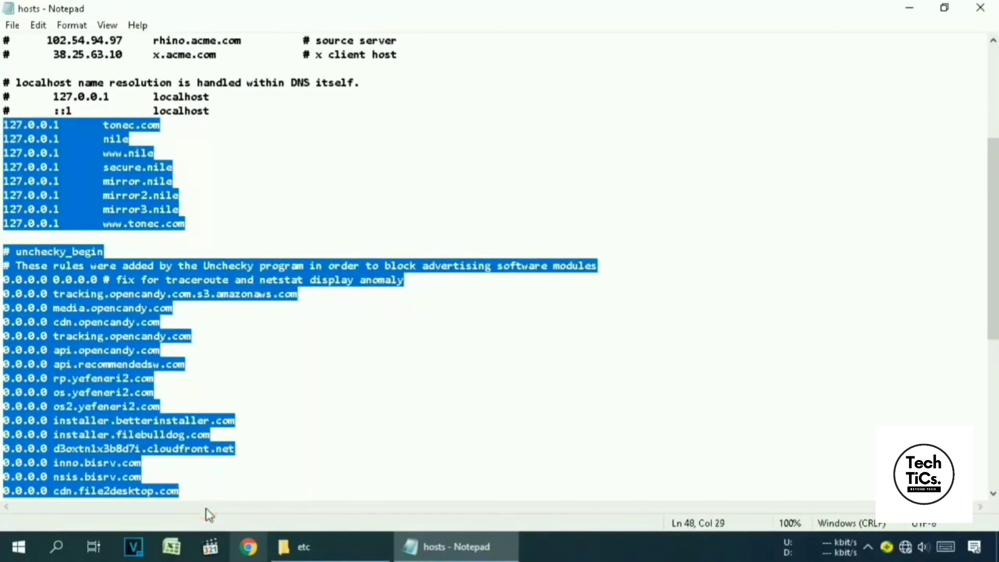
key("Delete")
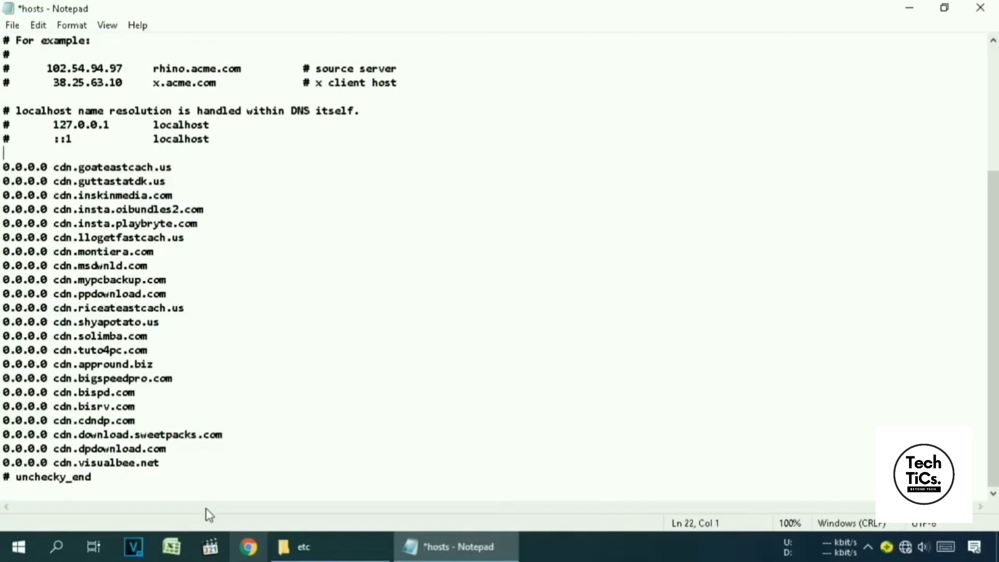
left_click_drag(4, 166, 287, 515)
key("Delete")
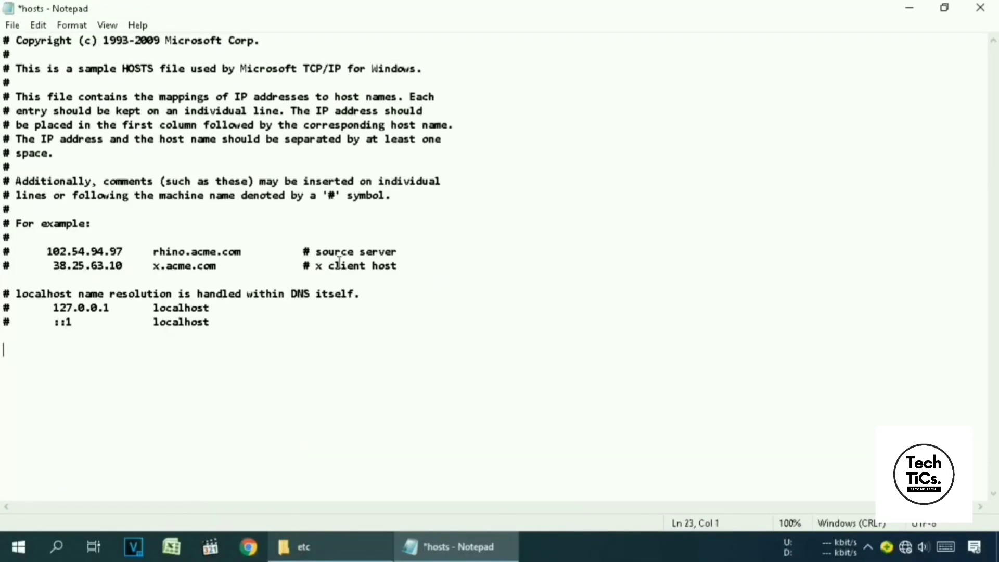
- Try to close the edited hosts file, and minimize the Notepad and etc folder windows to reach the desktop
left_click(980, 8)
left_click(456, 284)
left_click(909, 6)
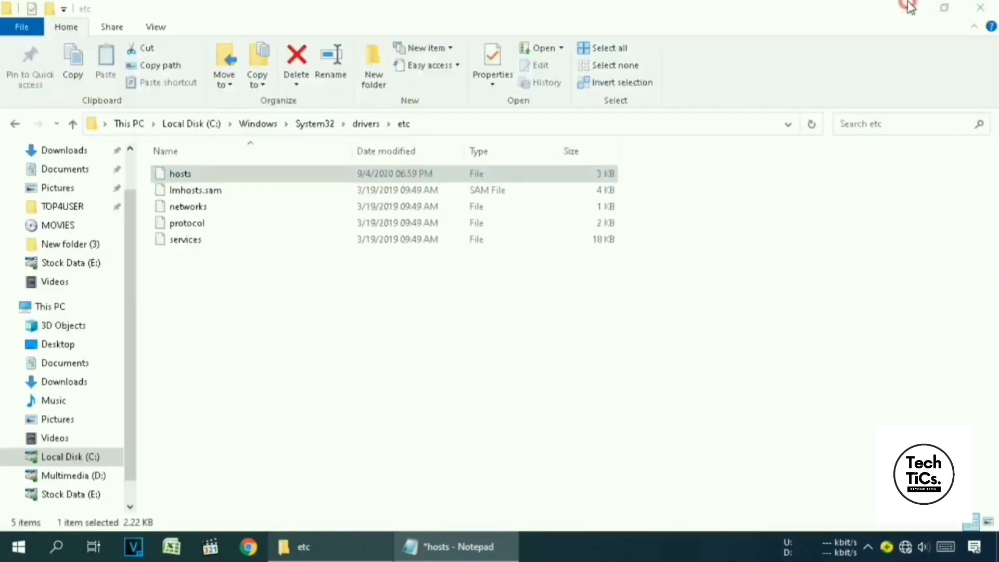
left_click(909, 6)
- Open the Windows Prefetch folder by executing prefetch from the Run dialog
left_click(60, 545)
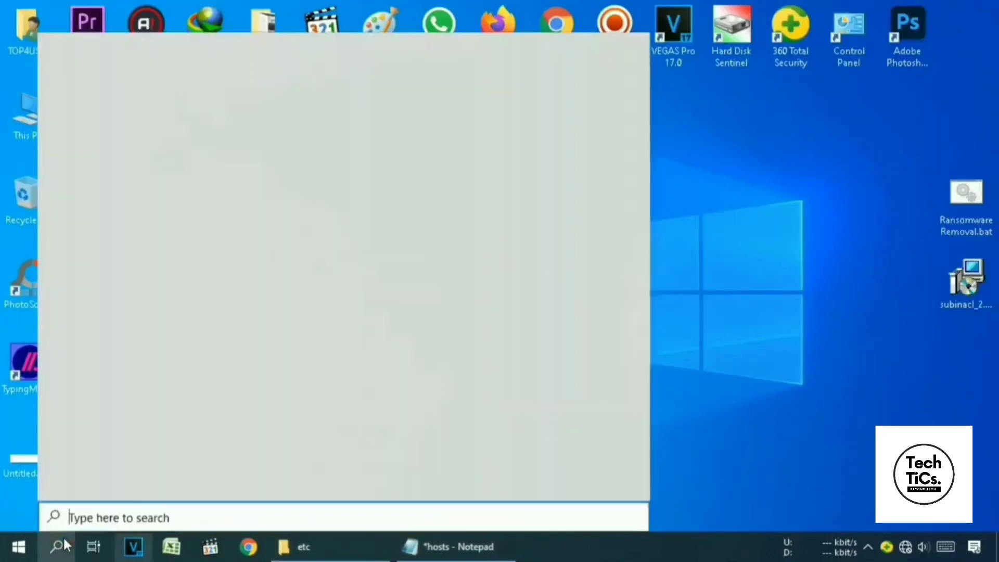
type("run")
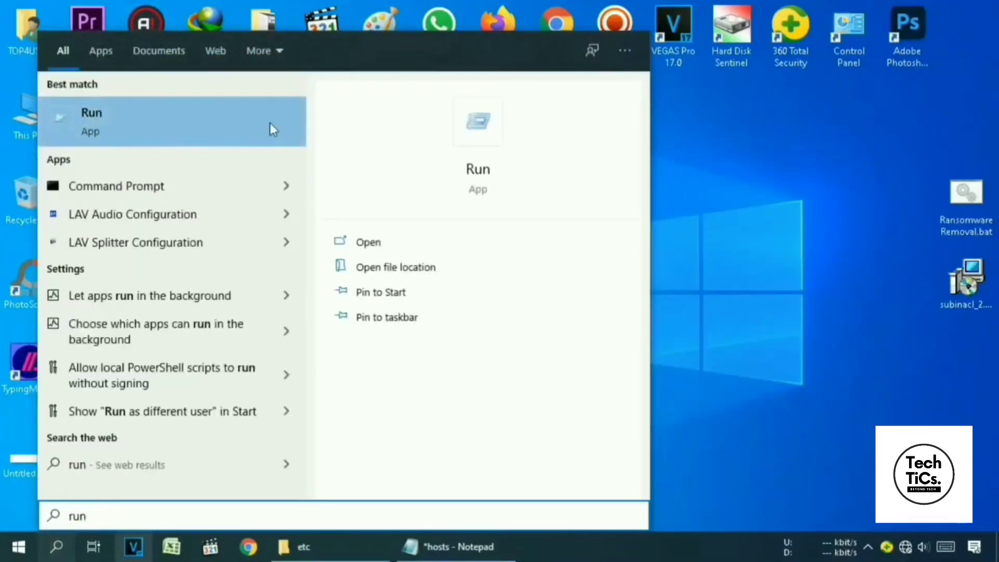
left_click(231, 124)
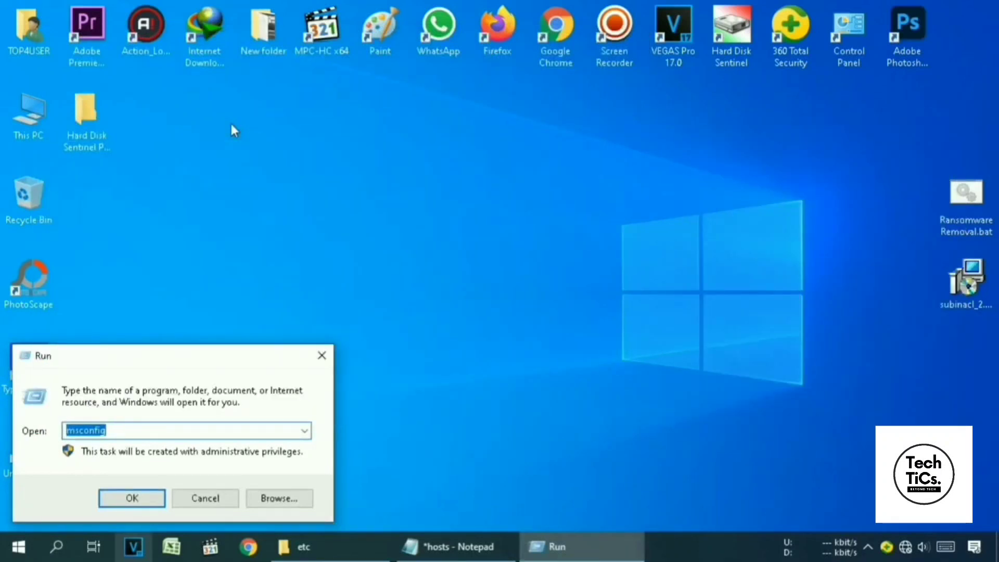
type("prefetch")
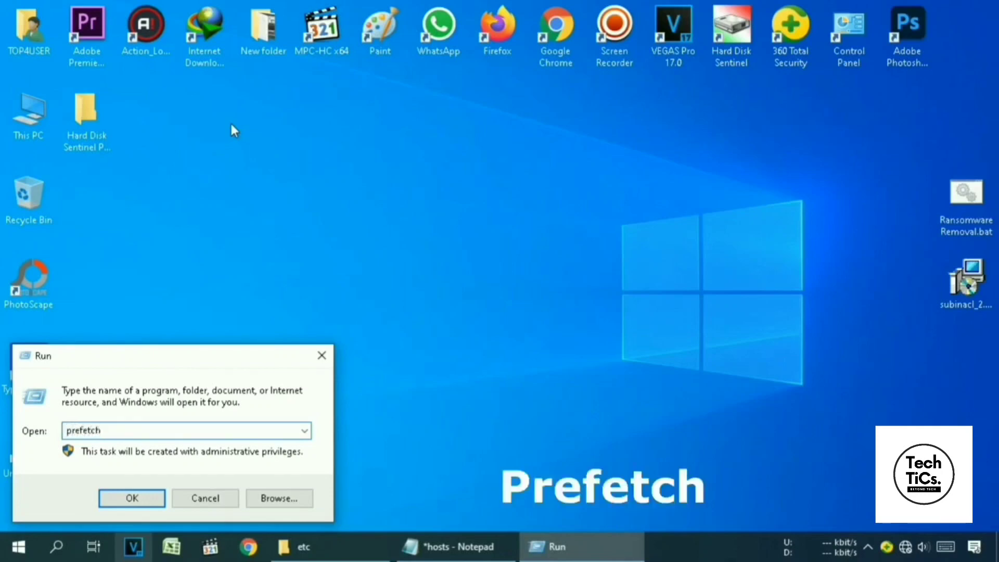
key("Return")
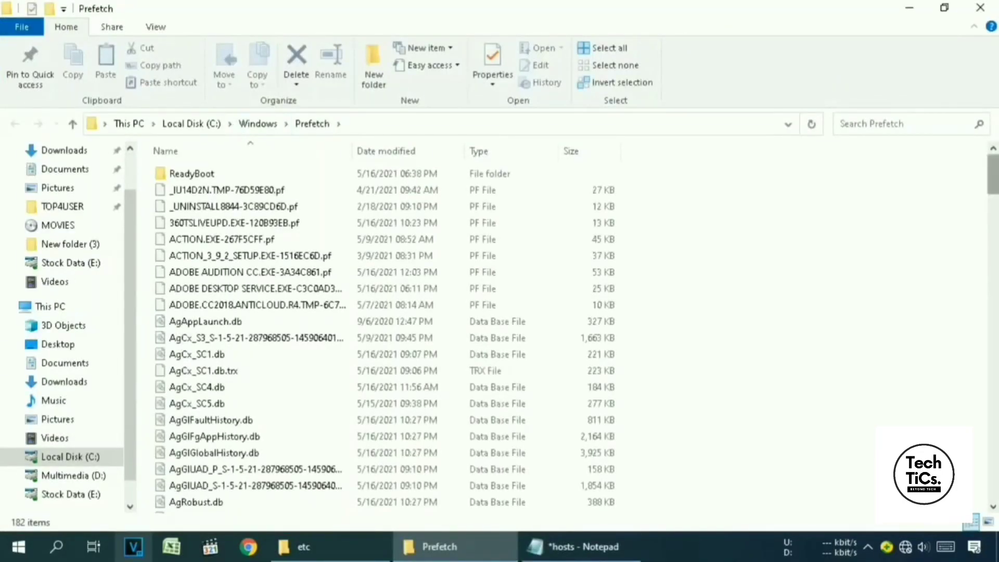
- Delete all items in the Prefetch folder, skipping the file in use, and close the folder window
scroll(761, 217, "down", 5)
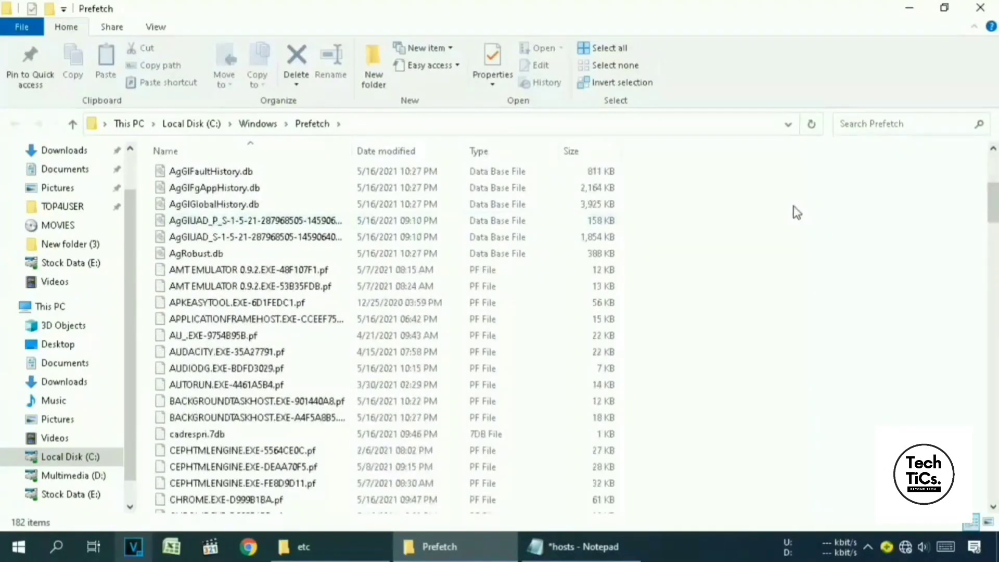
key("ctrl+a")
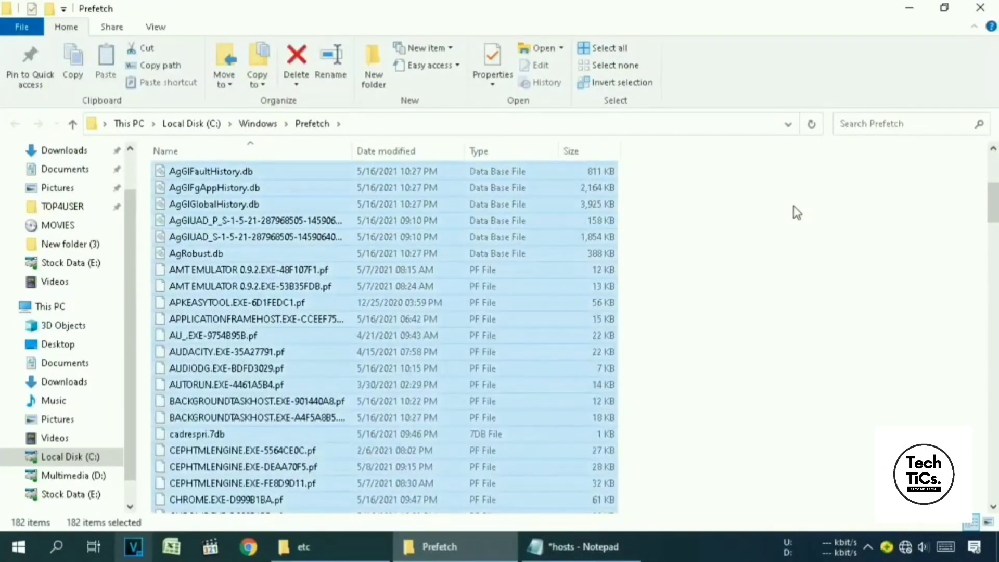
key("Delete")
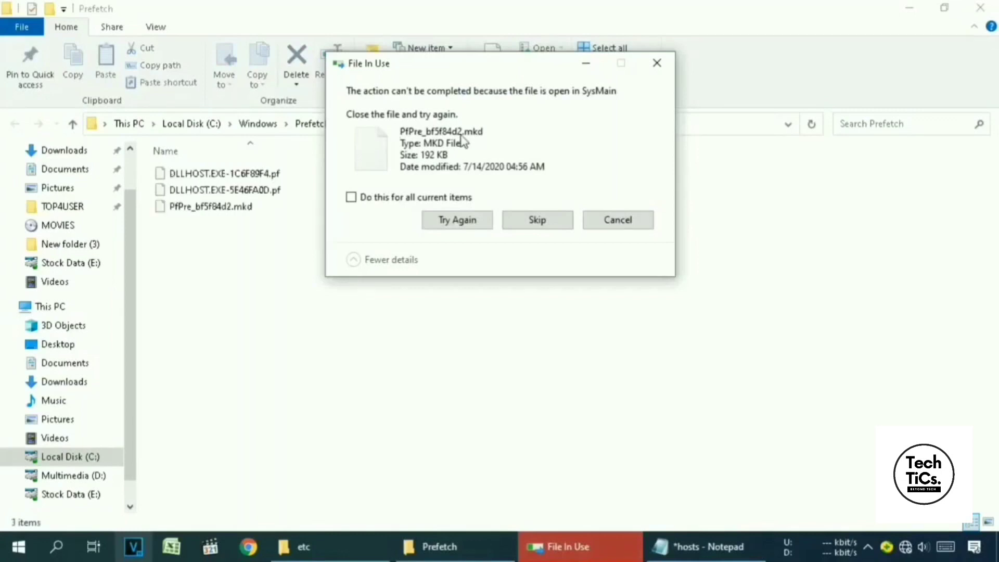
left_click(538, 220)
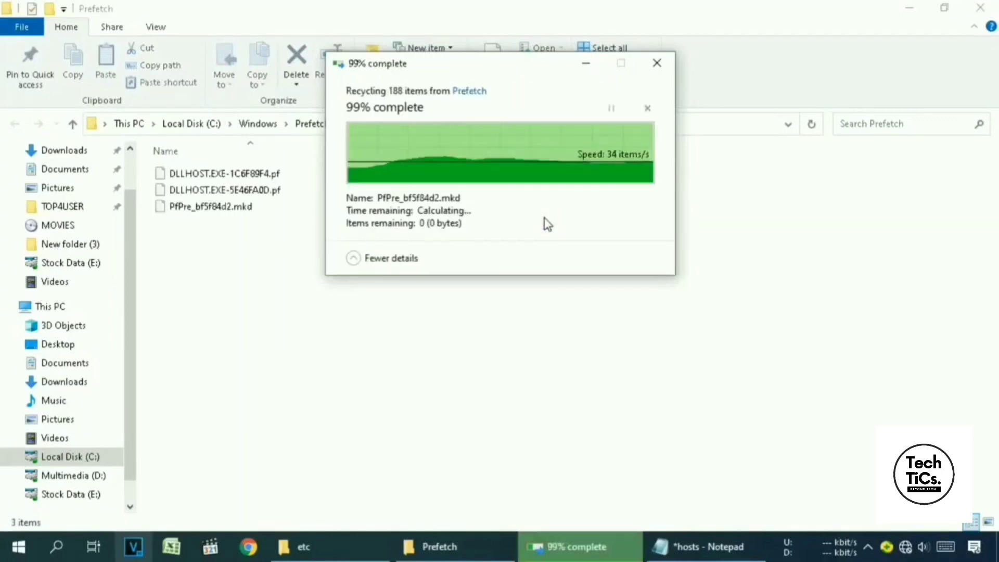
left_click(980, 7)
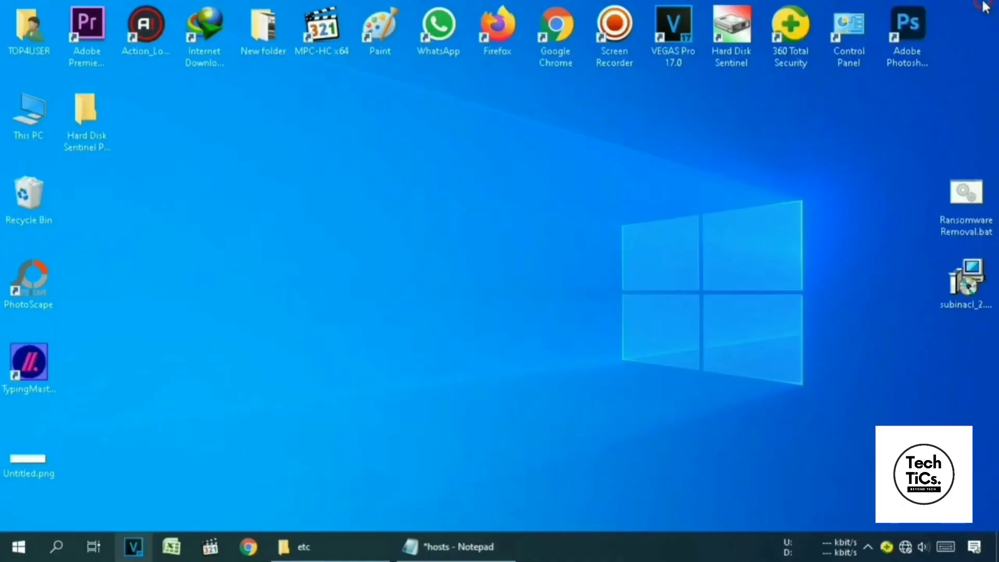
- Open the user's Temp folder by executing %temp% from the Run dialog
left_click(56, 548)
type("run")
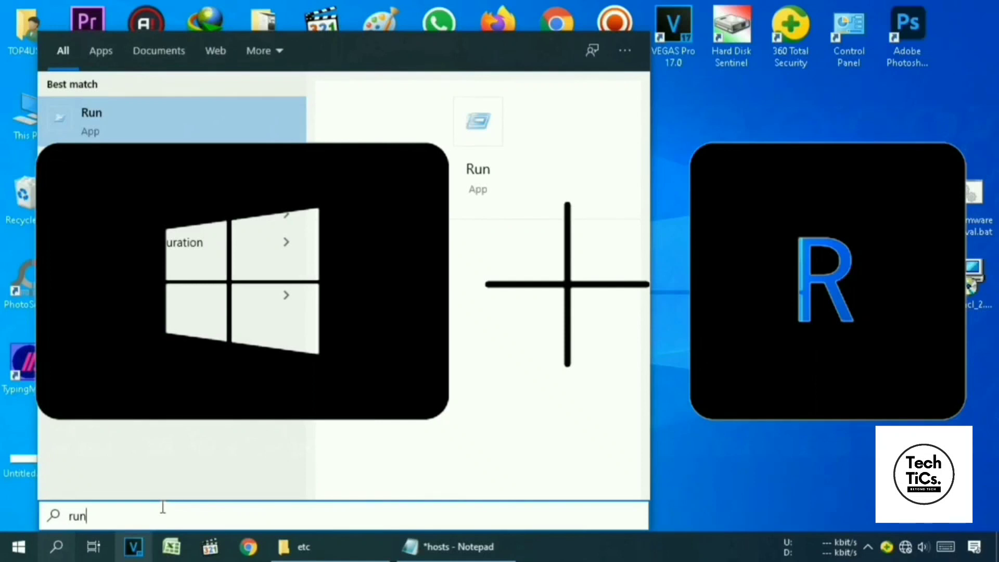
key("Return")
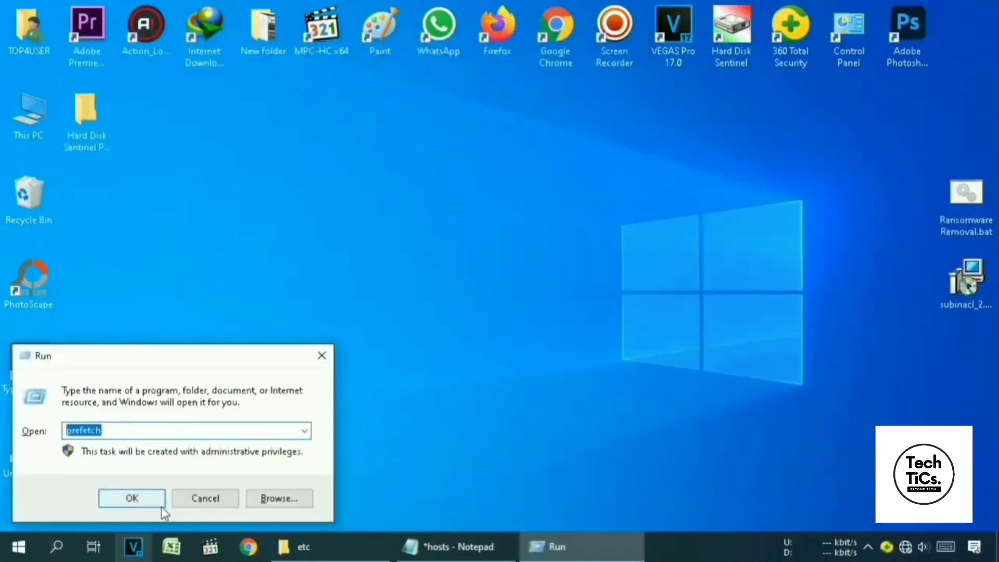
type("%")
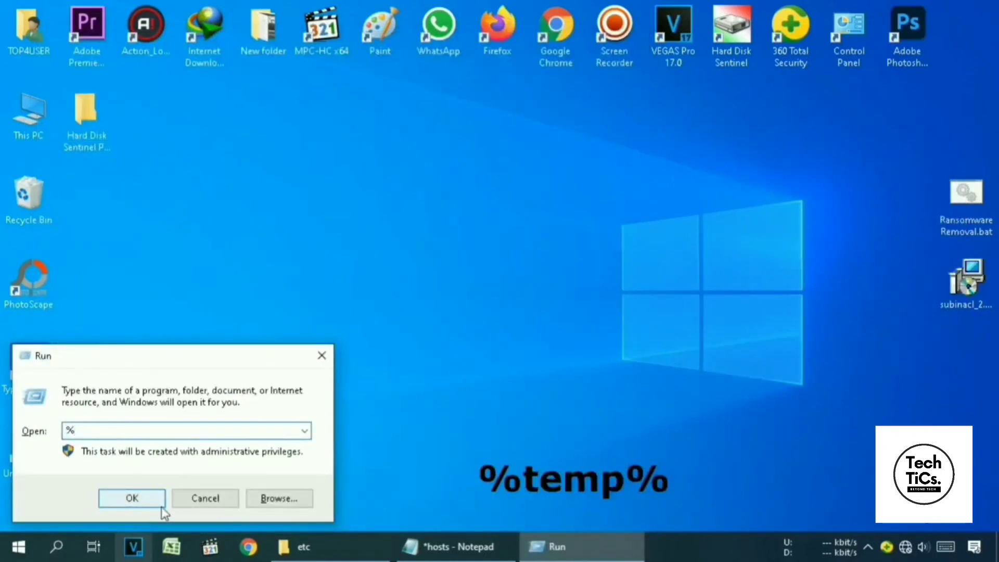
type("temp%")
left_click(161, 504)
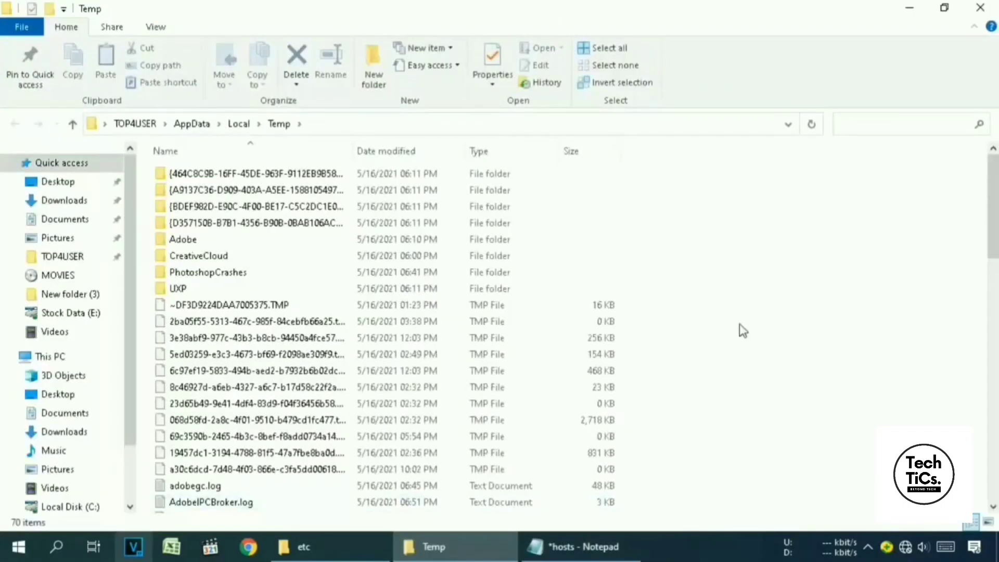
- Delete all items in the Temp folder, skip every folder and file in use, and close the folder window
key("ctrl+a")
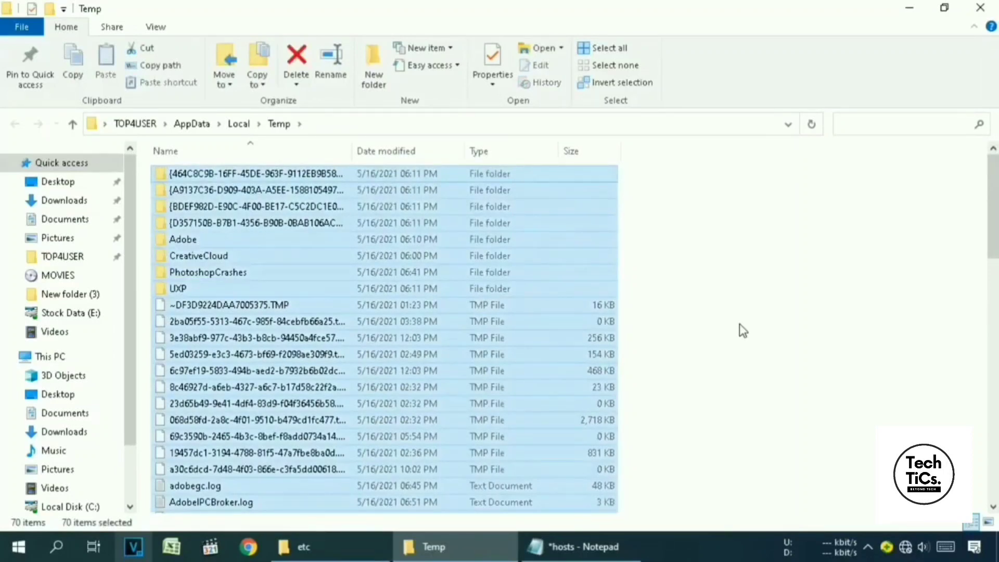
key("Delete")
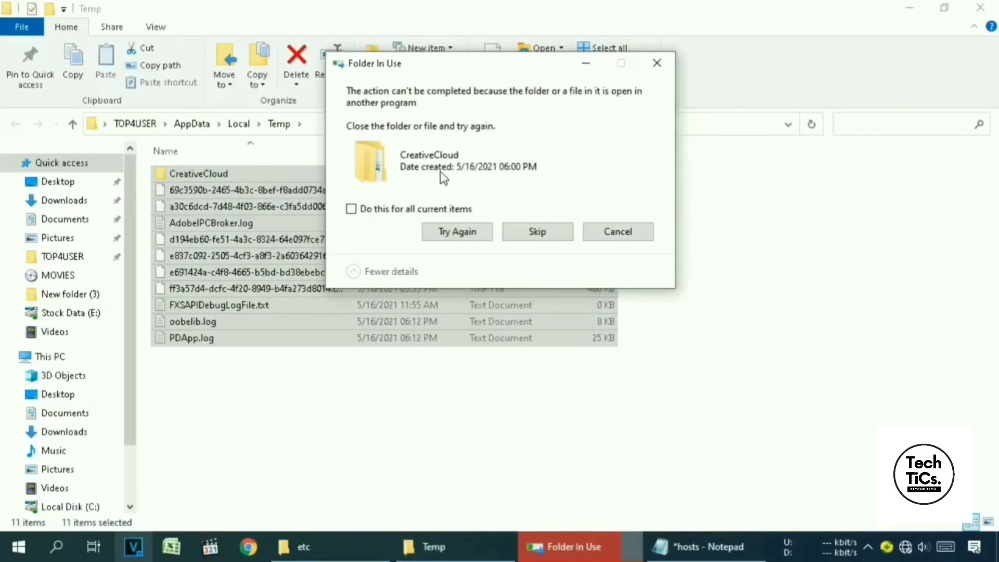
left_click(539, 233)
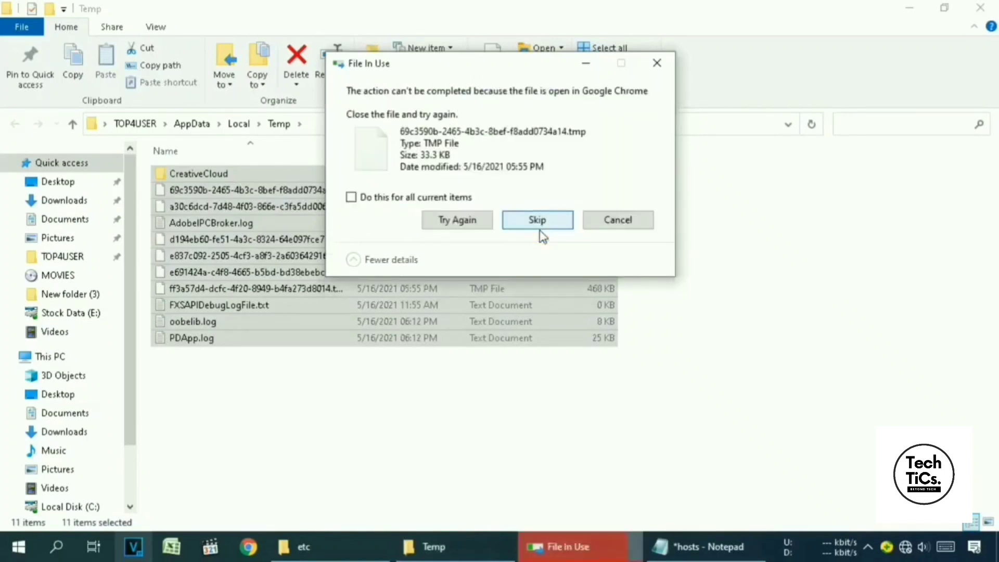
left_click(363, 197)
left_click(550, 224)
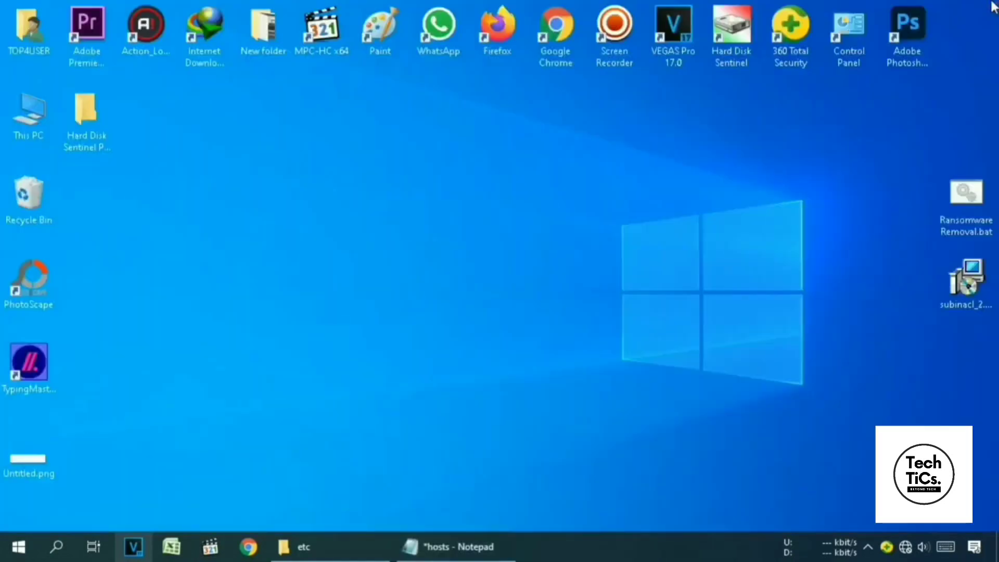
- Open Task Manager on its list of running processes and maximize its window
right_click(651, 538)
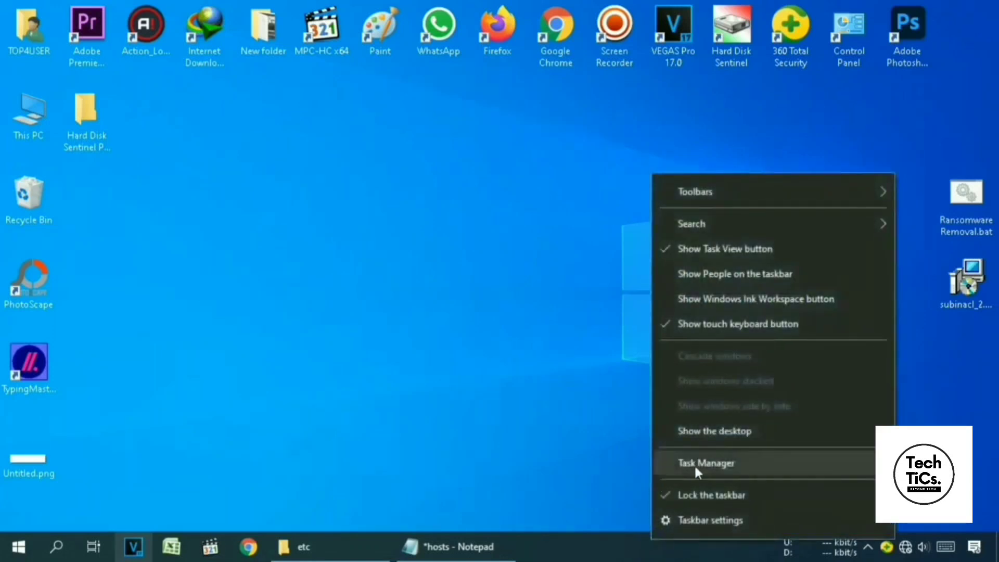
left_click(733, 463)
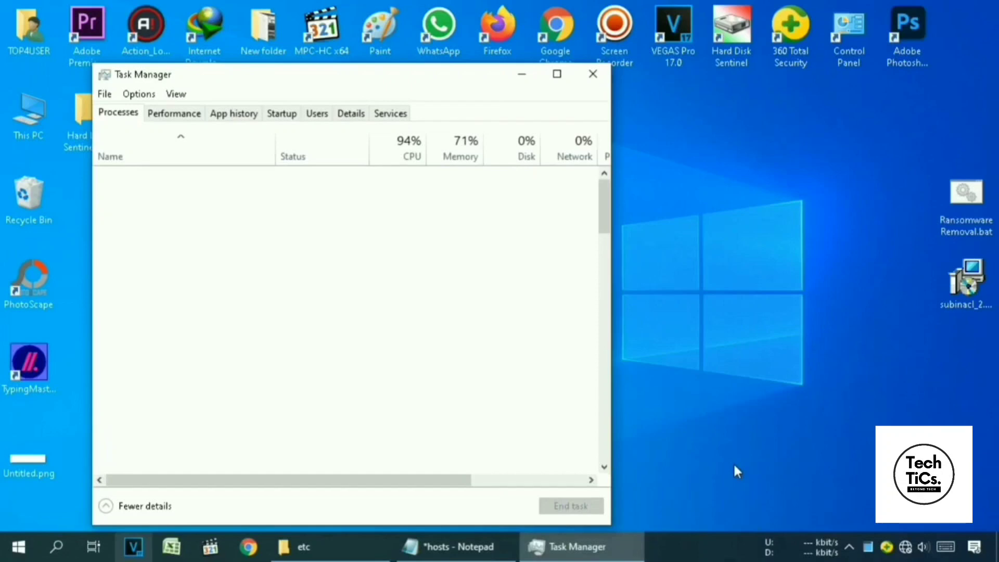
left_click_drag(354, 78, 424, 20)
left_click_drag(678, 130, 679, 151)
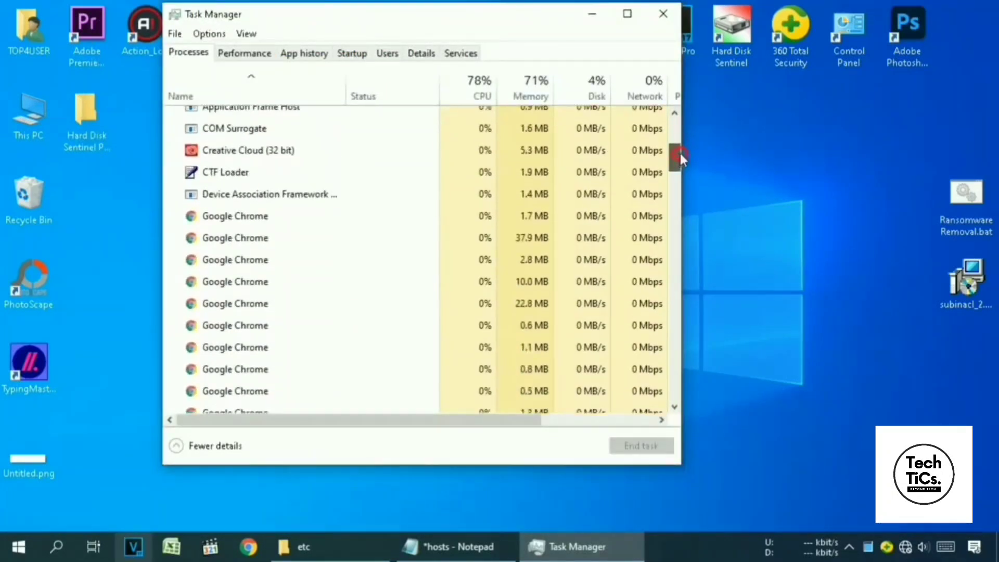
left_click(627, 13)
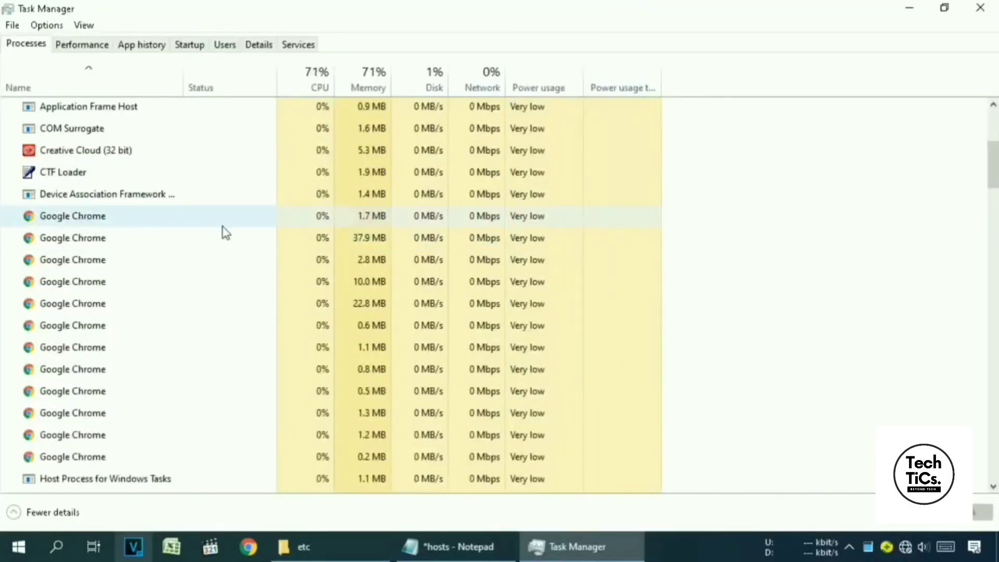
- End the Google Chrome background processes one after another, and close Task Manager
scroll(397, 252, "down", 1)
scroll(397, 251, "down", 3)
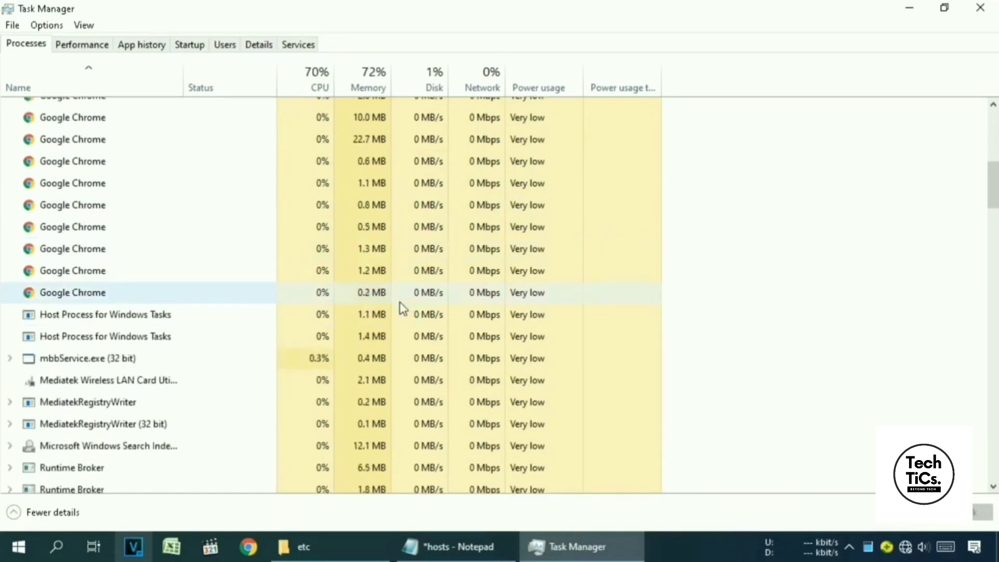
scroll(399, 302, "up", 2)
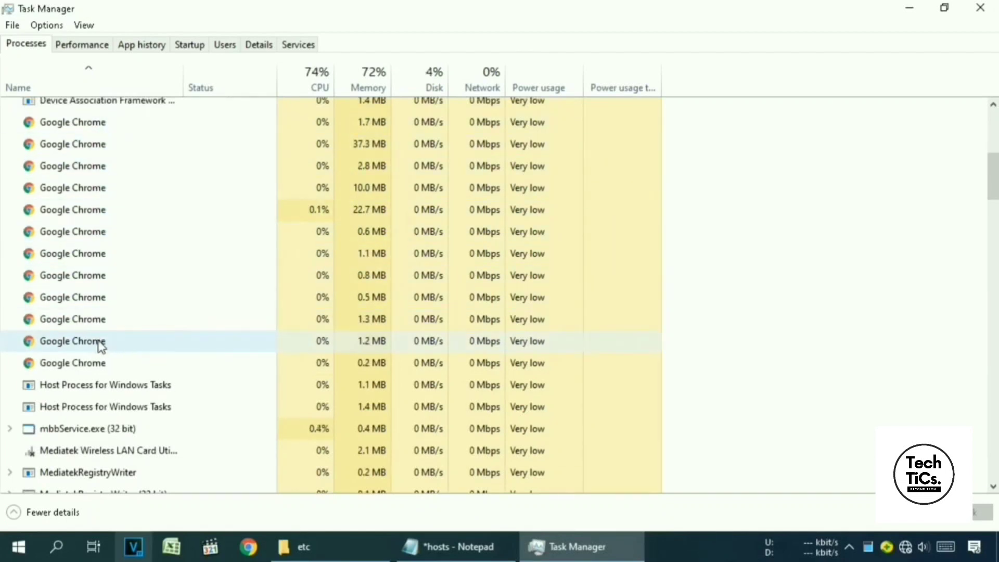
right_click(68, 124)
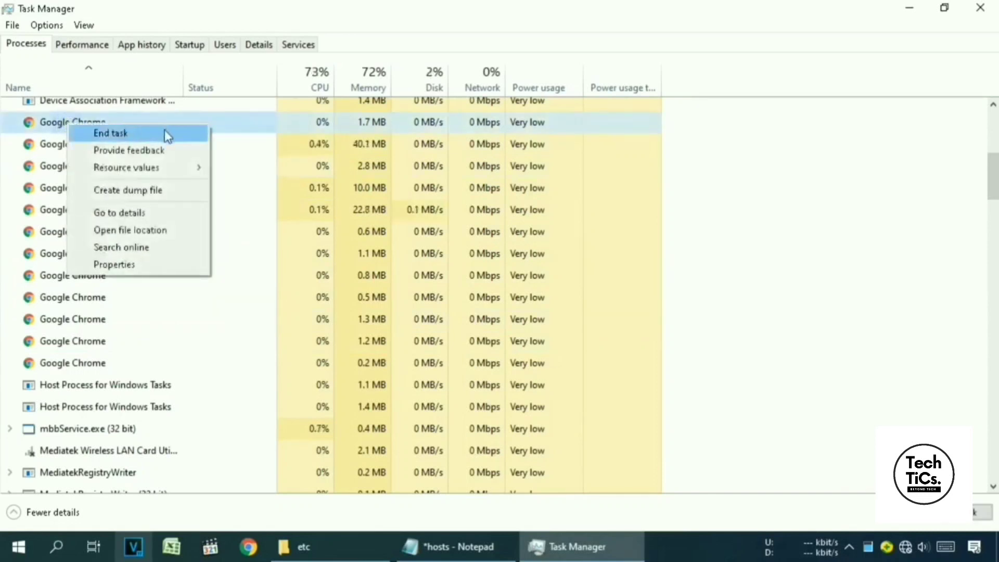
left_click(187, 134)
right_click(101, 147)
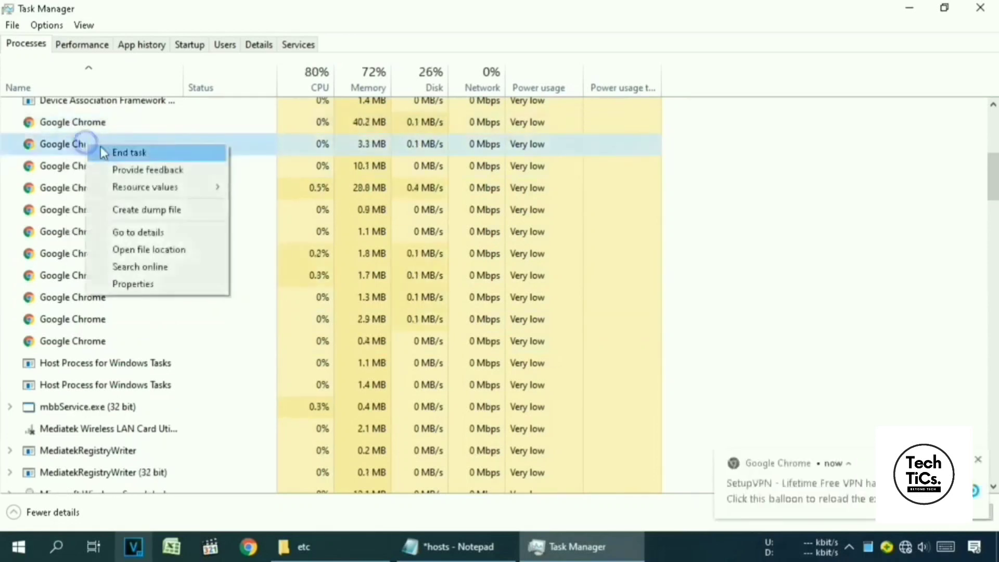
left_click(104, 152)
right_click(93, 165)
left_click(102, 171)
right_click(83, 213)
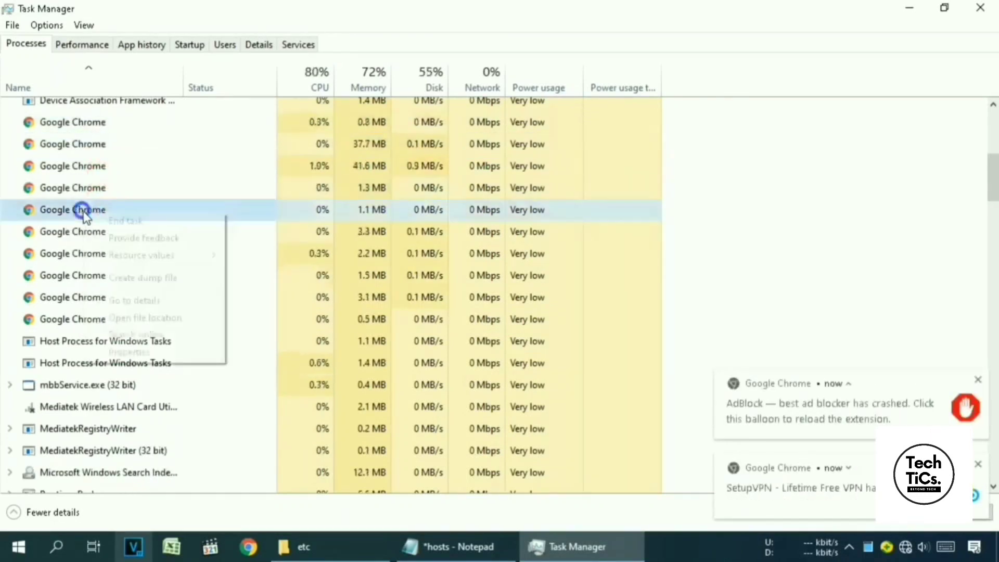
left_click(104, 237)
right_click(88, 147)
left_click(99, 155)
right_click(87, 168)
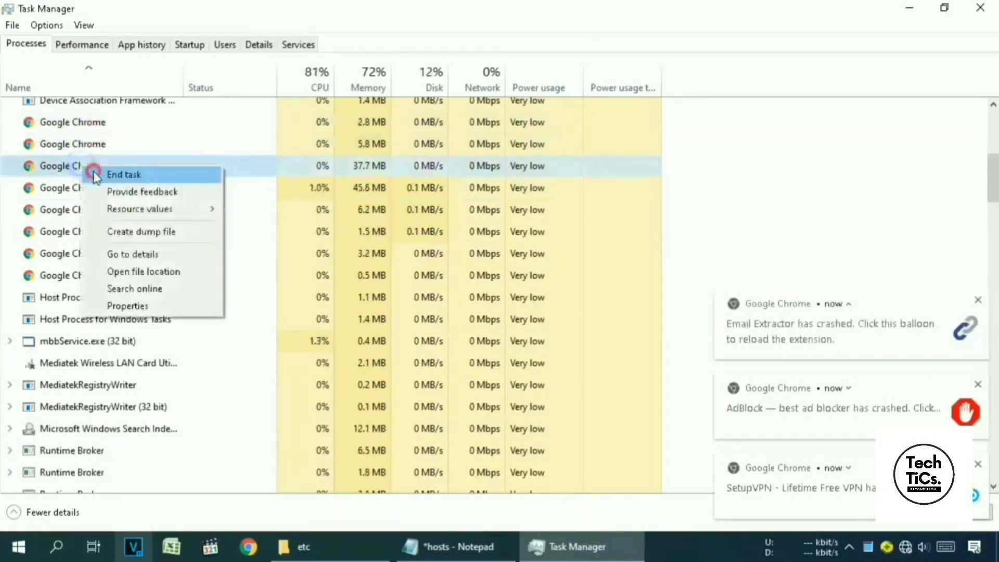
left_click(96, 176)
right_click(92, 123)
left_click(99, 131)
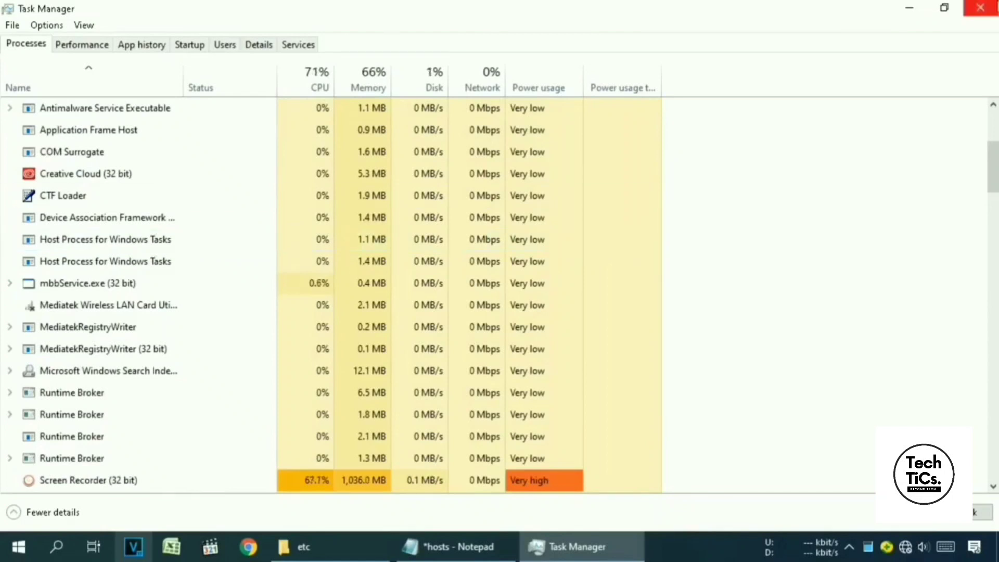
left_click(980, 7)
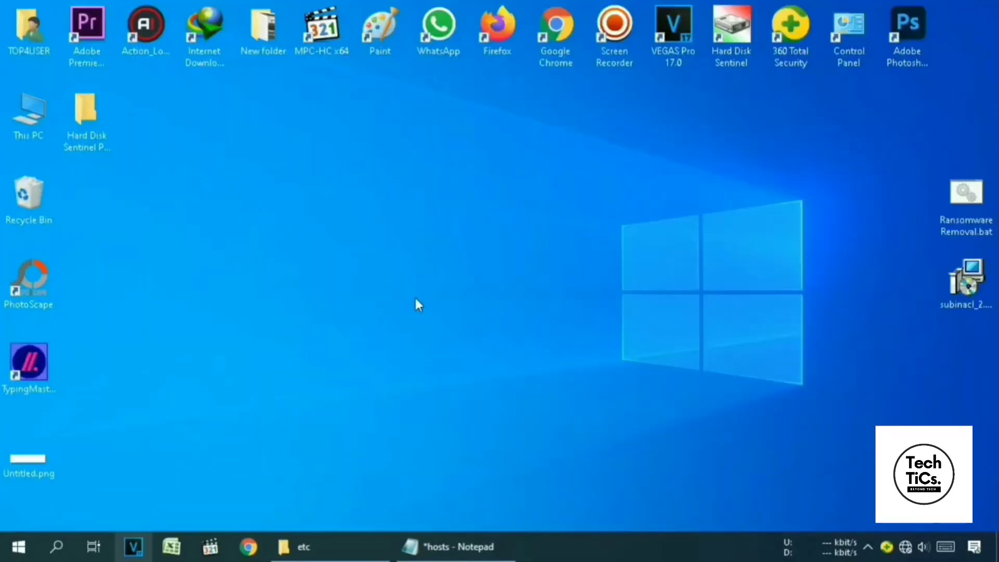
- Launch Google Chrome, dismiss the offer to restore pages, and open the Extensions page to review the installed extensions
left_click(250, 548)
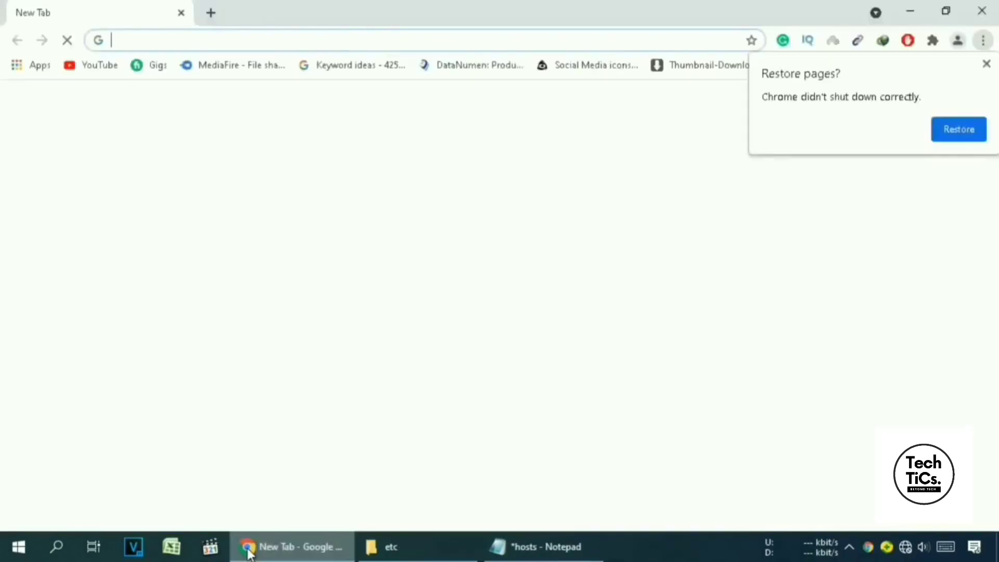
left_click(986, 64)
left_click(983, 40)
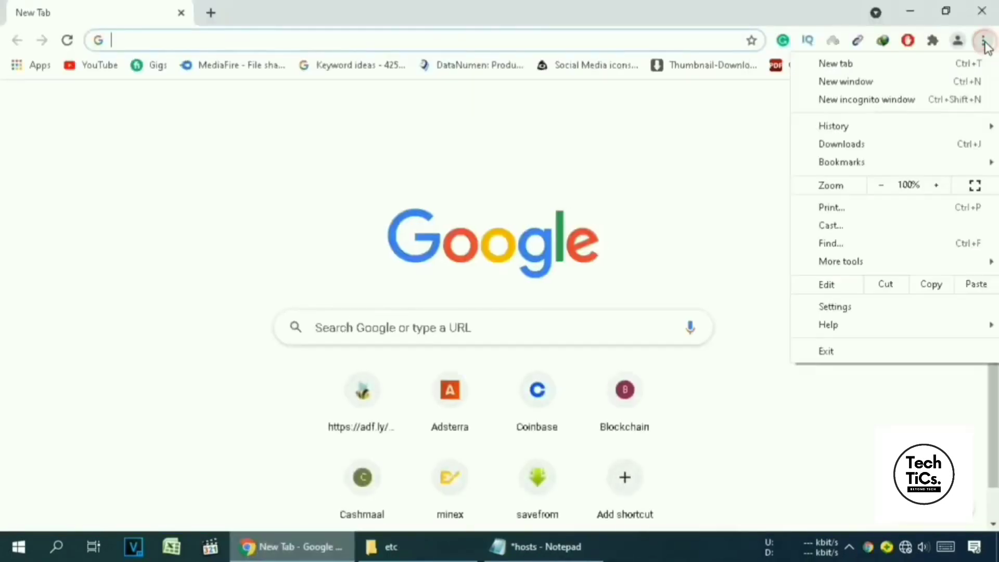
mouse_move(866, 263)
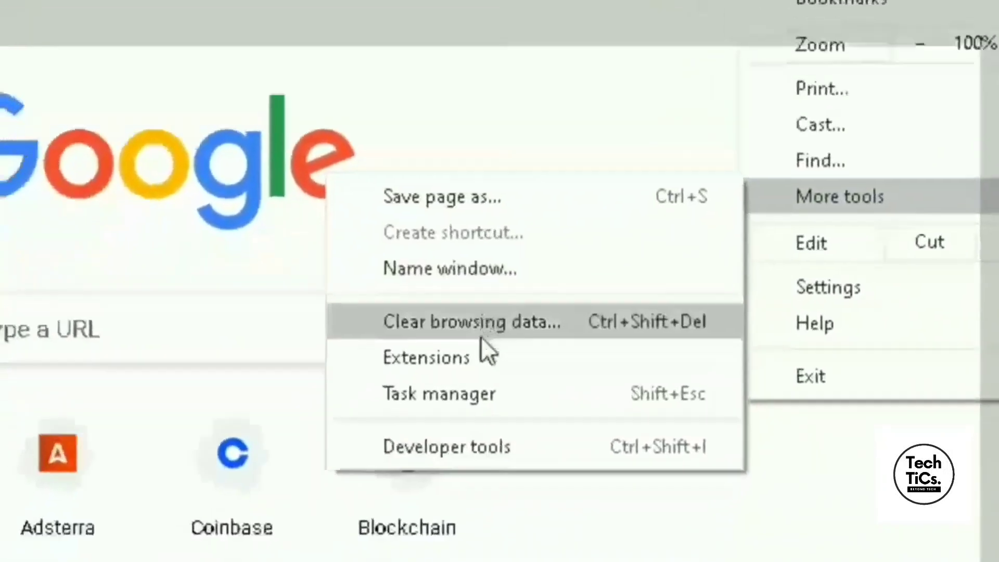
left_click(656, 343)
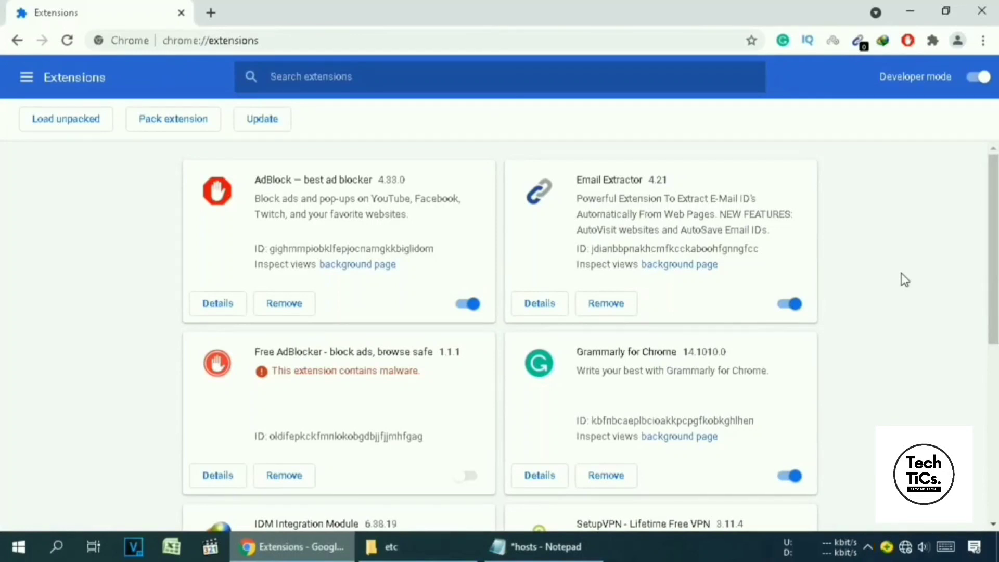
scroll(988, 255, "down", 3)
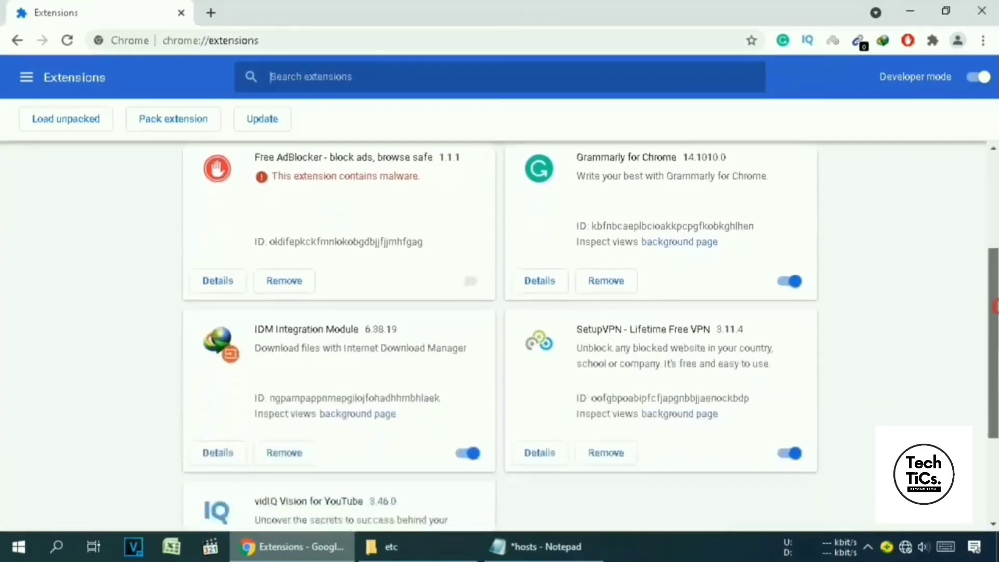
- Remove the Free AdBlocker extension flagged as malware from Chrome, and close the browser
scroll(868, 250, "up", 1)
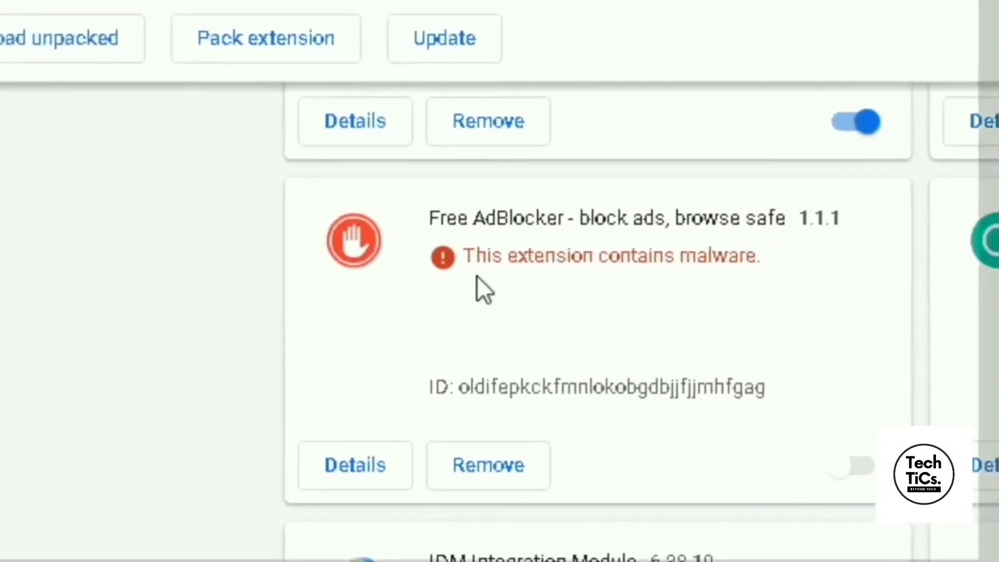
left_click(315, 292)
left_click_drag(502, 284, 787, 283)
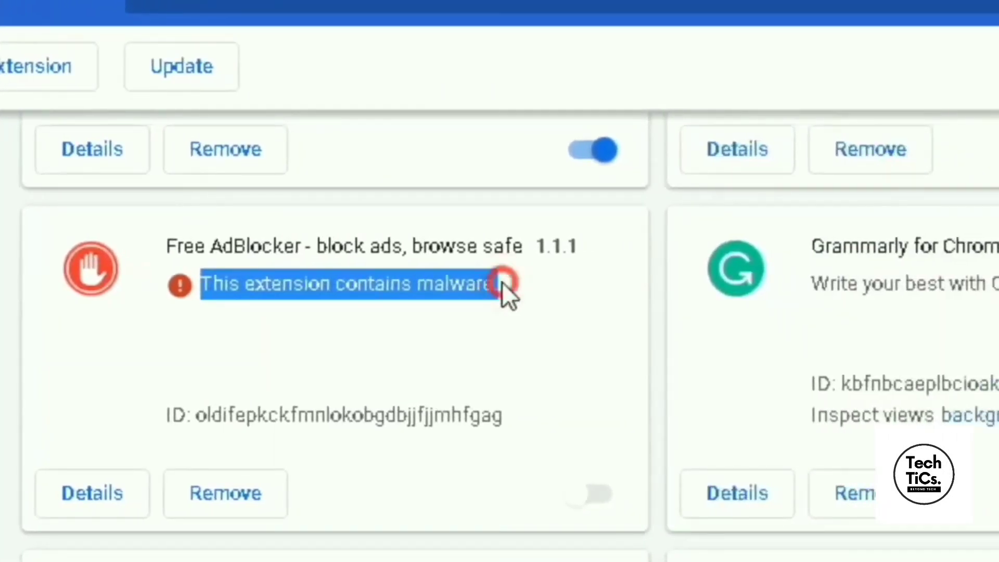
left_click(502, 285)
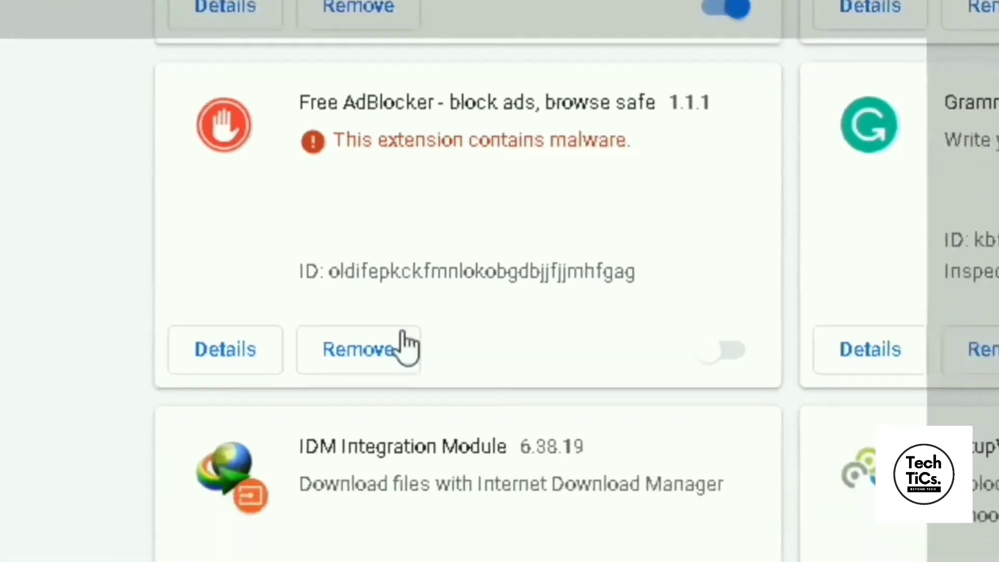
left_click(248, 494)
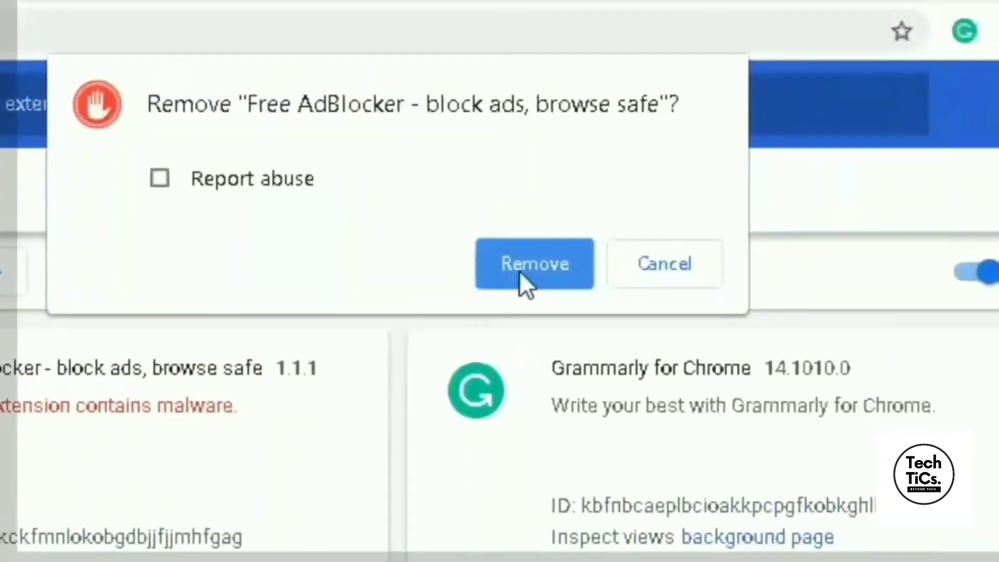
left_click(852, 57)
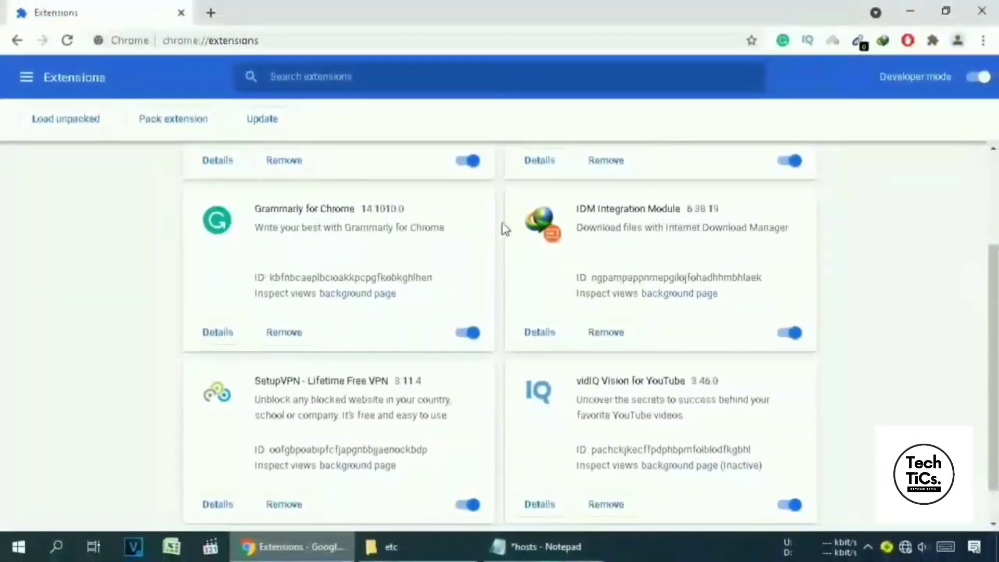
left_click(982, 15)
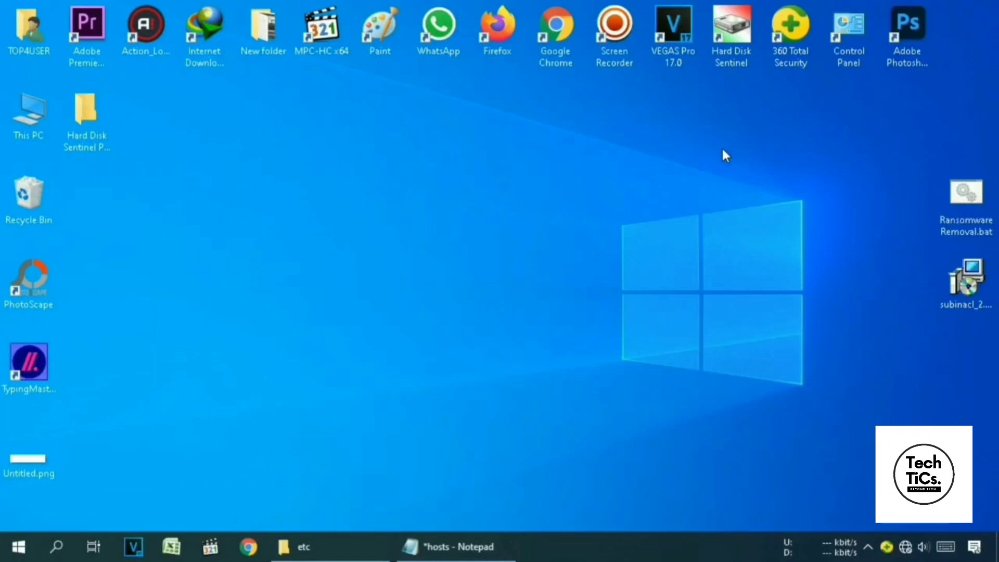
- Move the Ransomware Removal.bat and subinacl_2.msi icons together to the middle of the desktop
left_click_drag(955, 202, 424, 208)
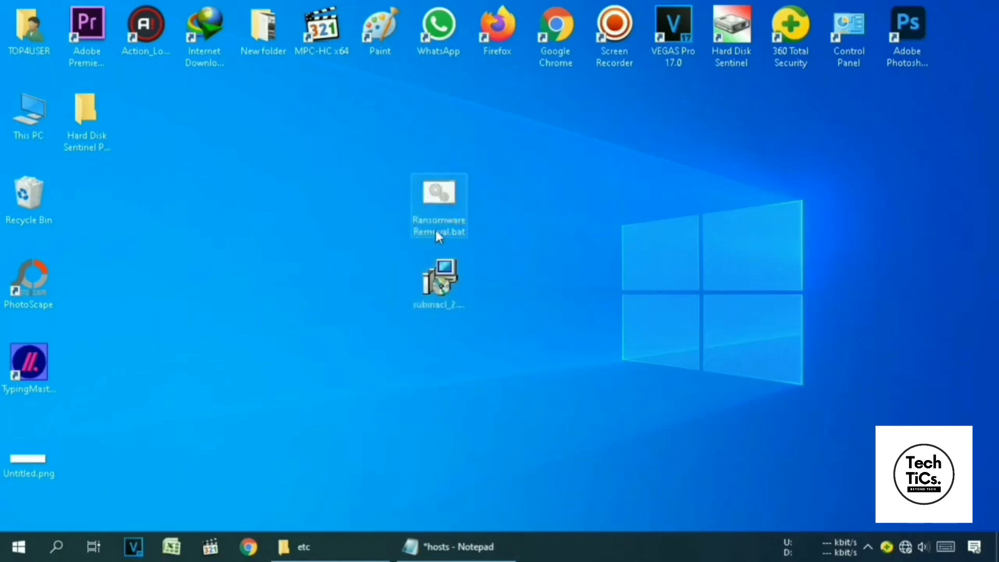
left_click(459, 229)
left_click(523, 233)
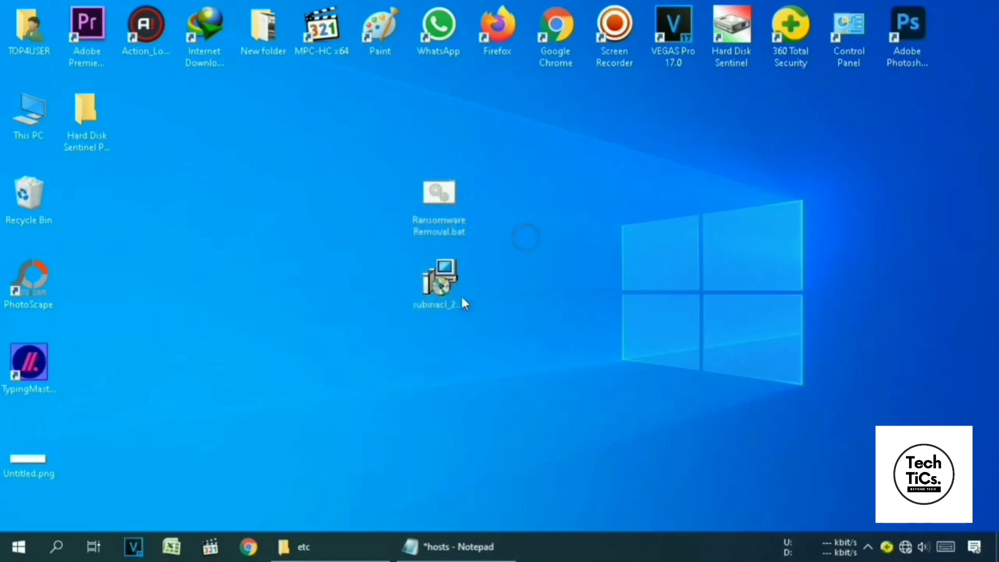
left_click(463, 291)
left_click(500, 282)
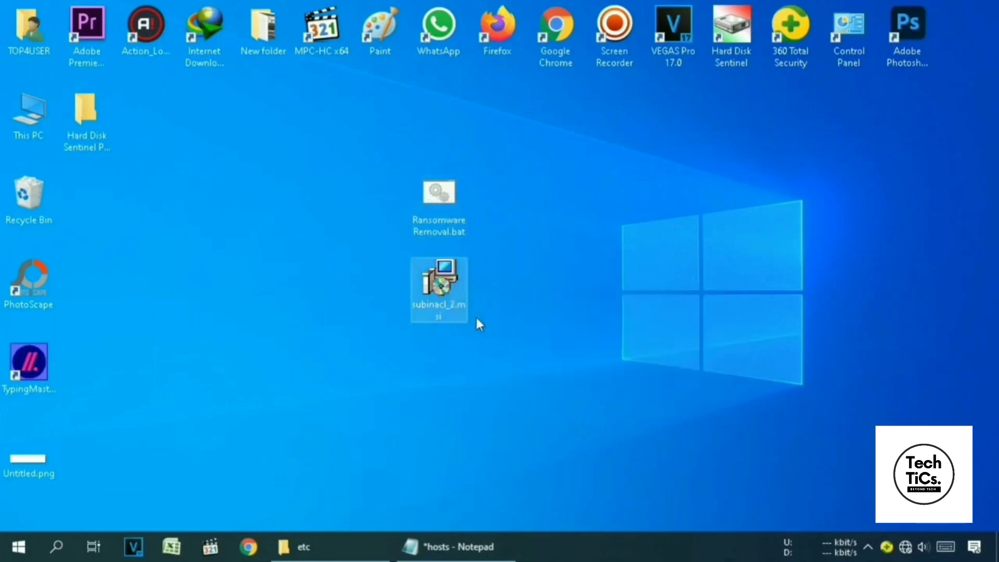
- Install SubInAcl.exe from subinacl_2.msi, accepting the license agreement and keeping the default destination folder
mouse_move(442, 307)
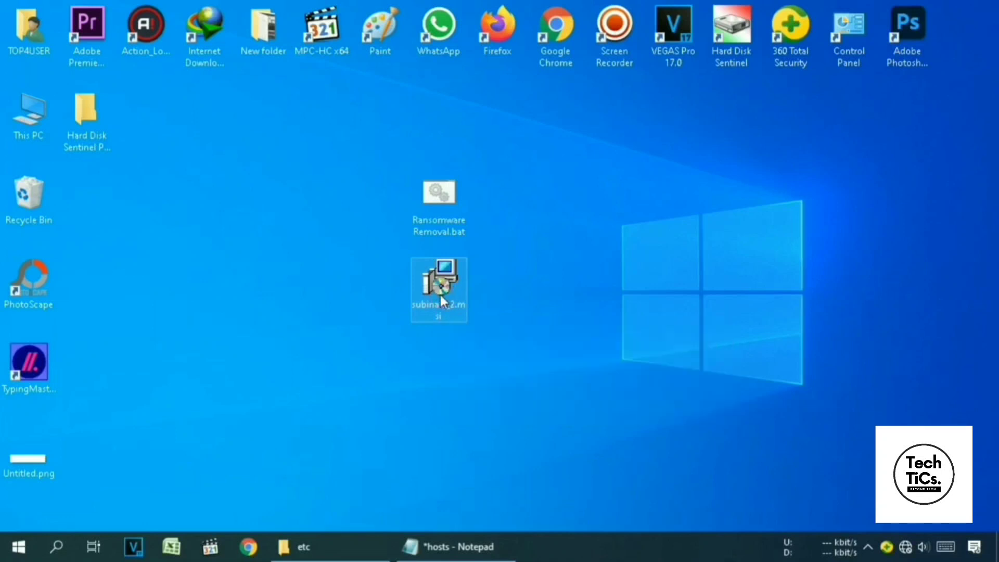
double_click(441, 295)
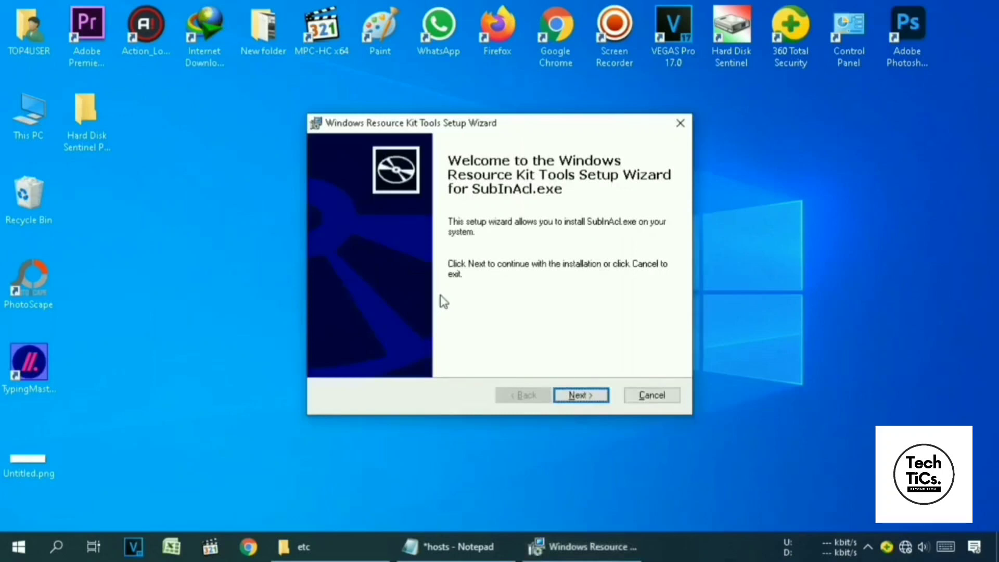
left_click(585, 395)
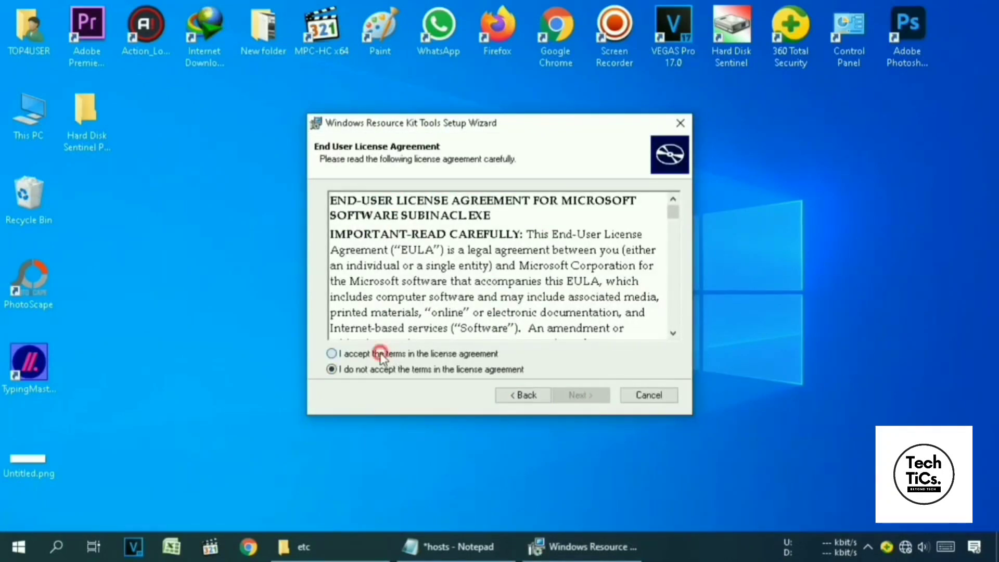
left_click(379, 354)
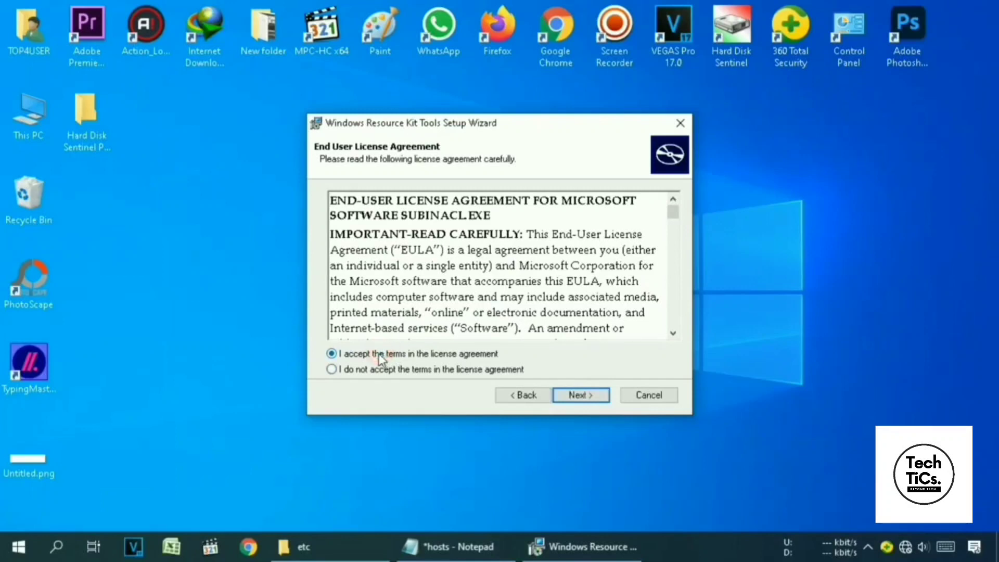
left_click(592, 399)
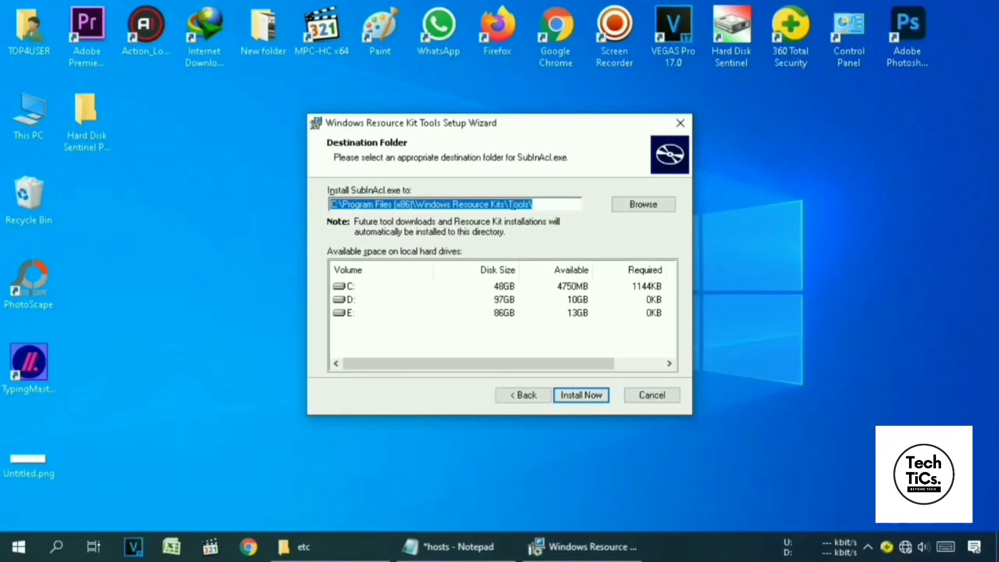
left_click(592, 394)
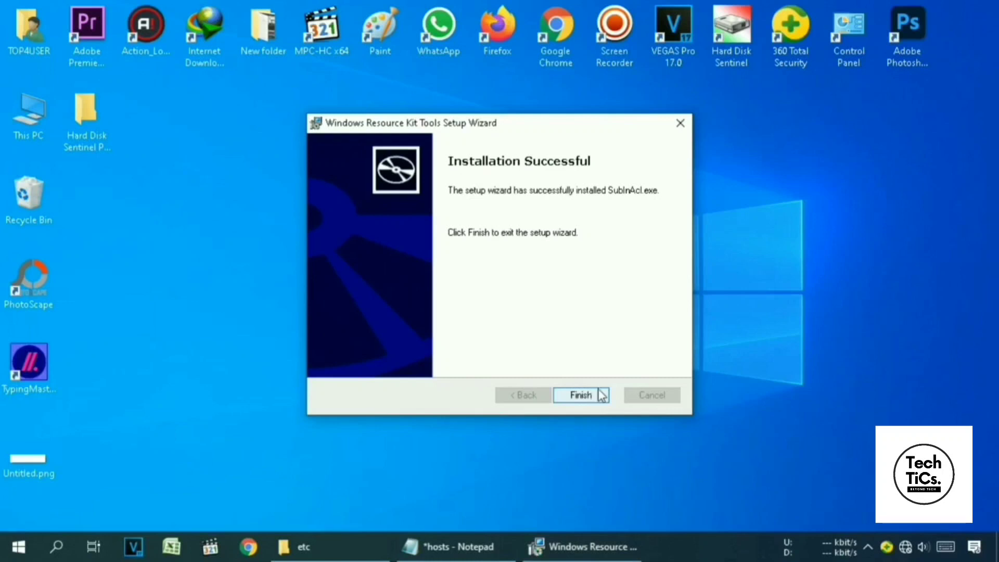
left_click(584, 396)
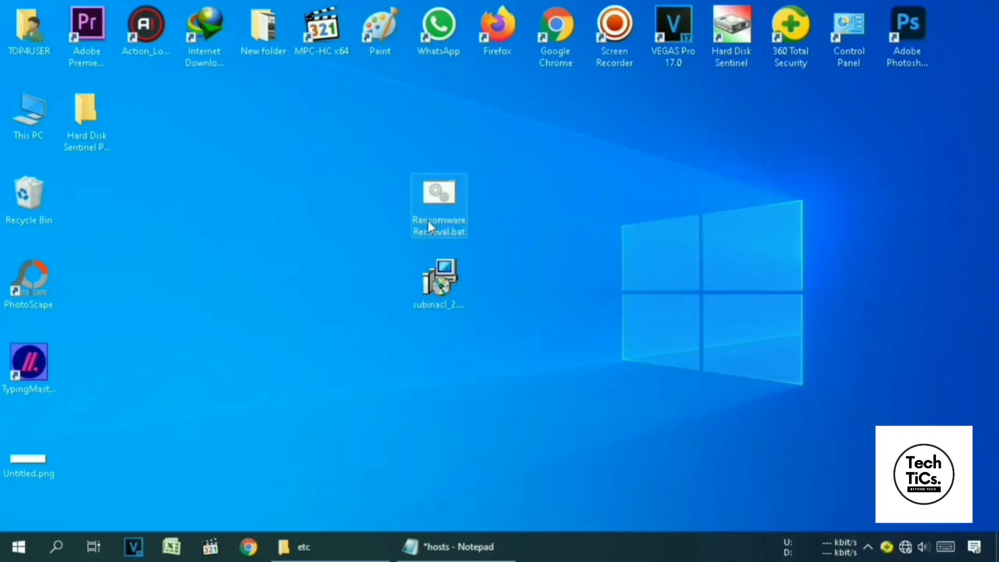
- Copy Ransomware Removal.bat from the desktop, and open the 32-bit program folder by searching Windows for %programfiles(x86)%
right_click(437, 193)
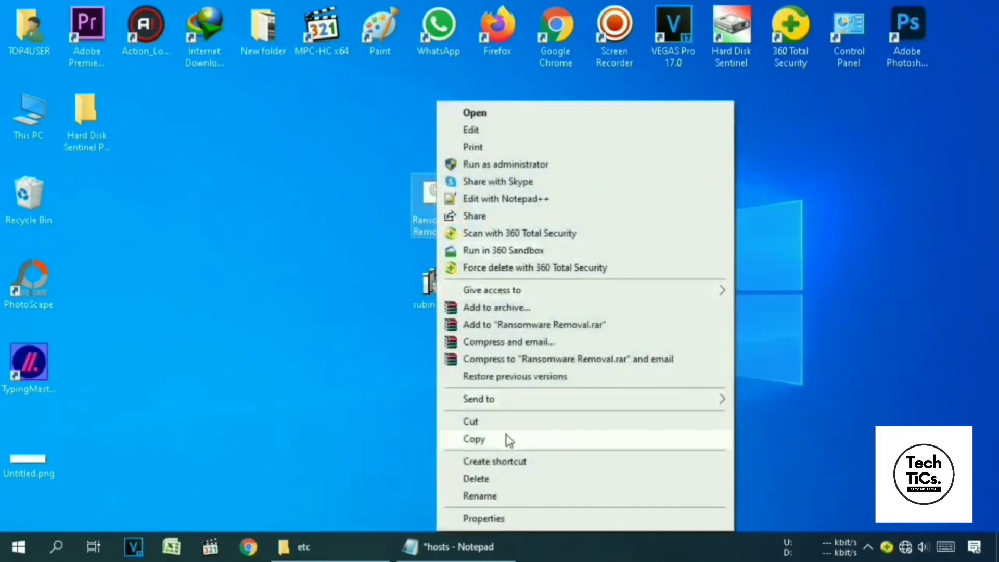
left_click(483, 439)
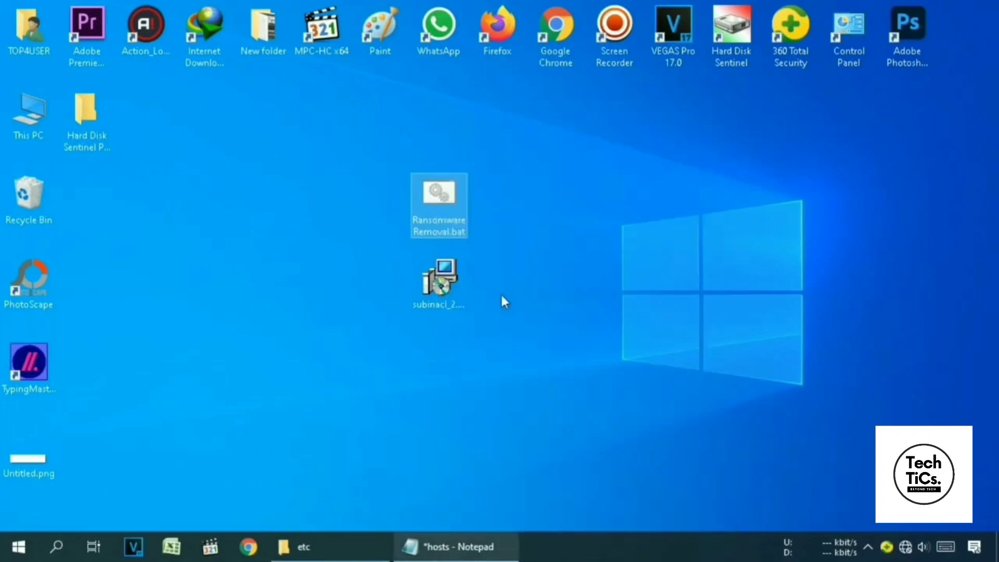
left_click(58, 548)
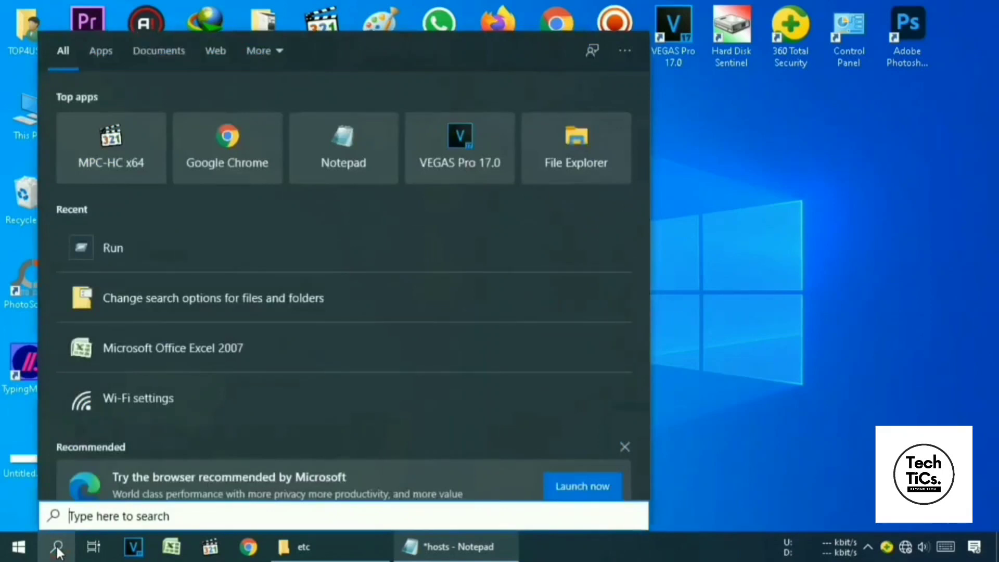
type("%")
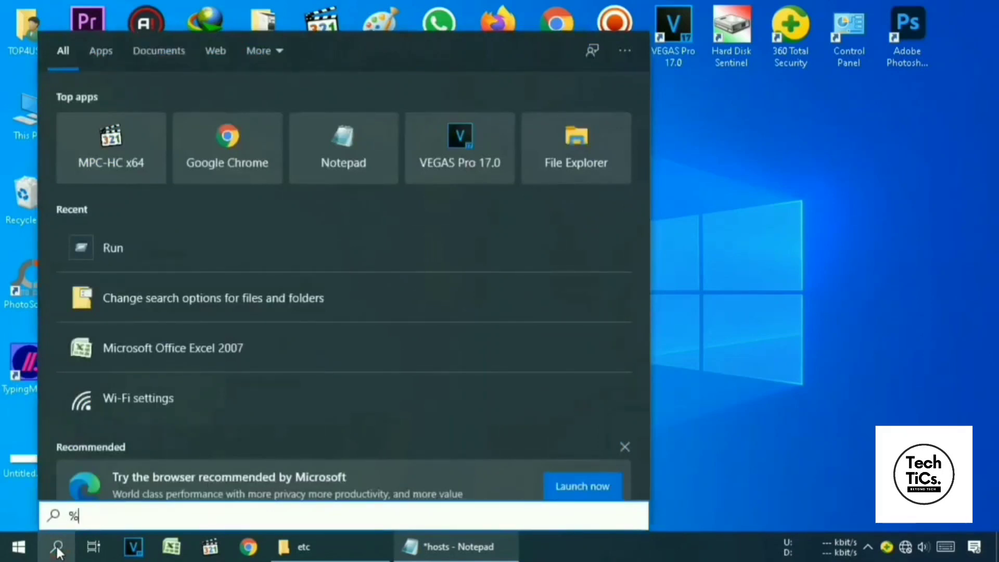
type("p")
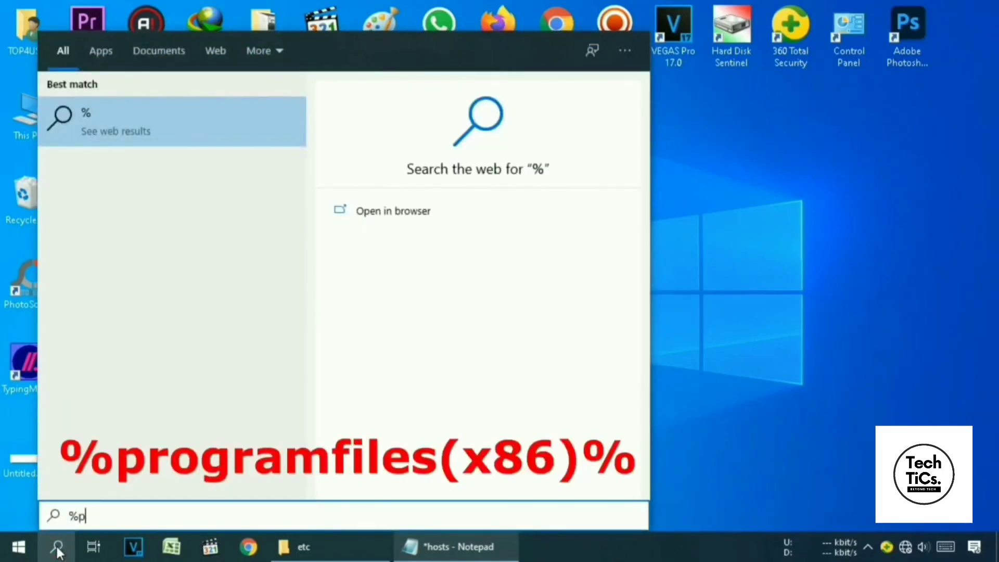
type("rogra")
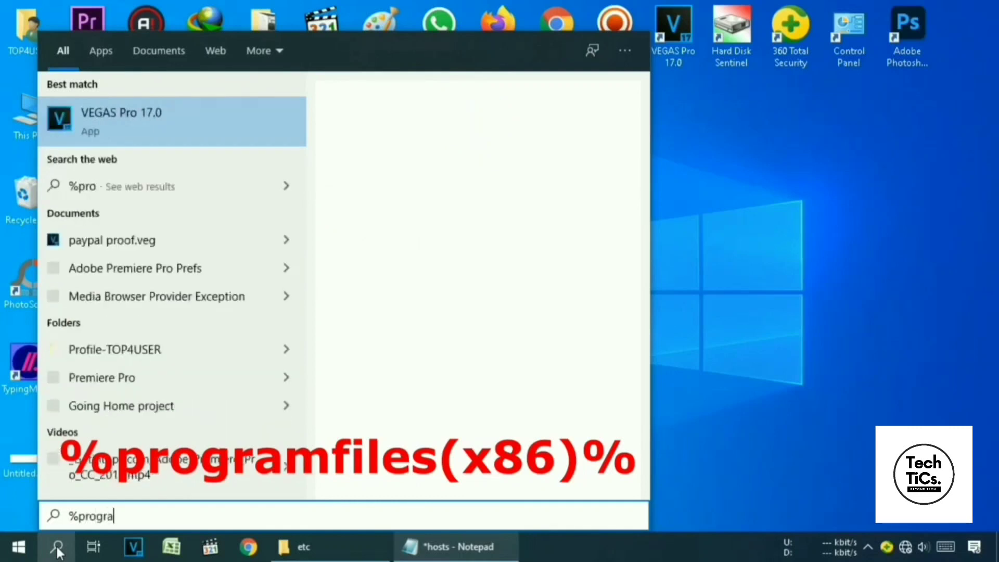
type("mfiles")
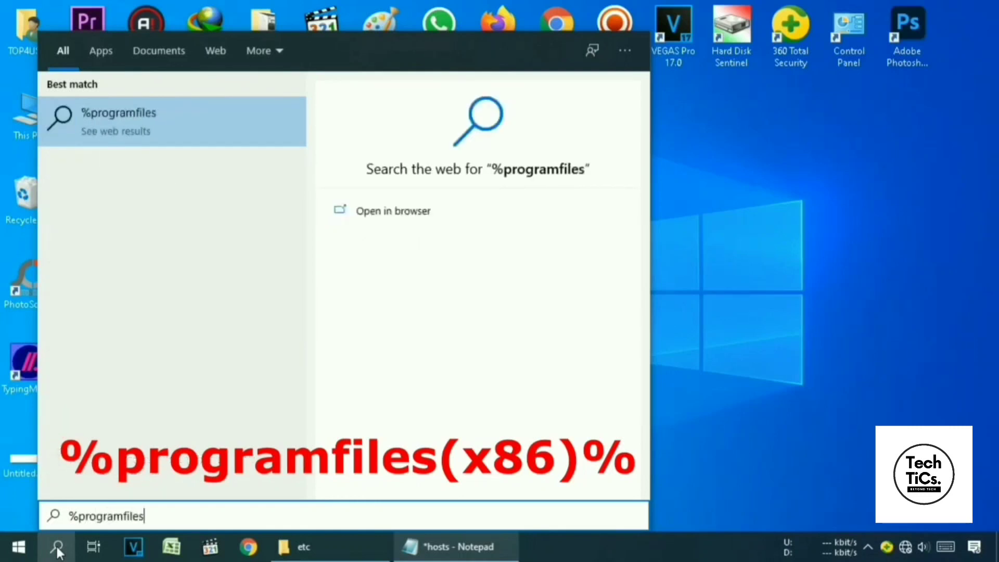
type("(")
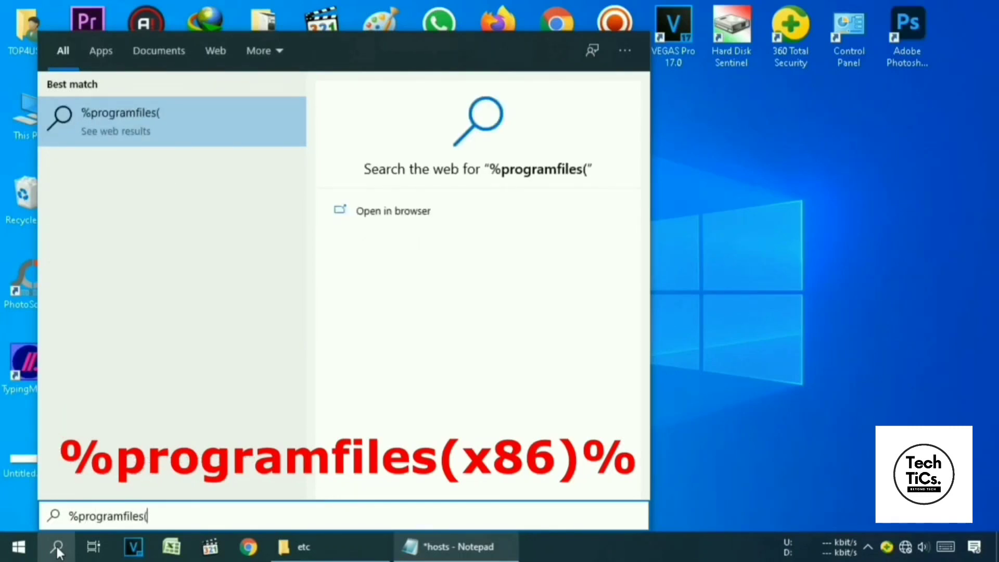
type("x8")
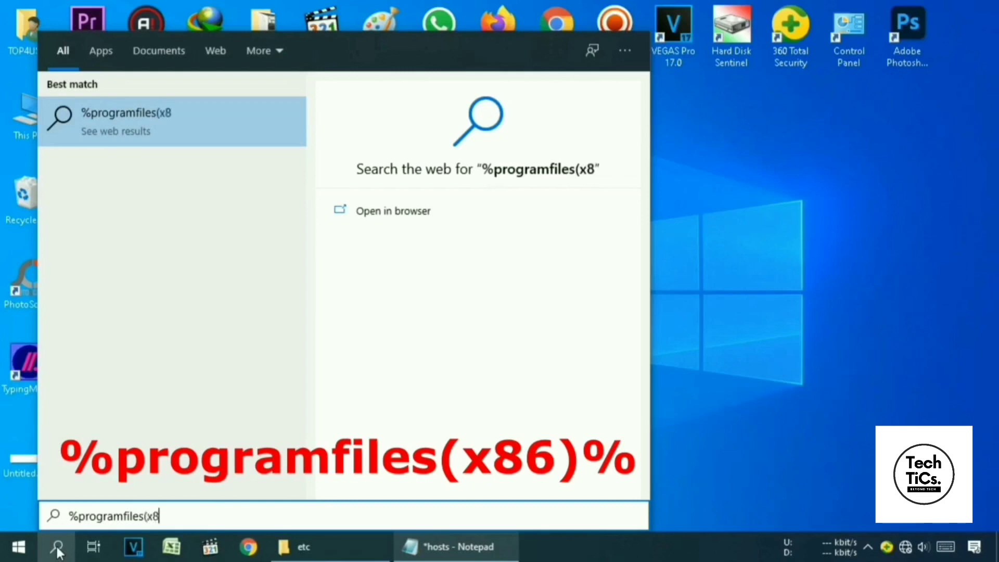
type("6")
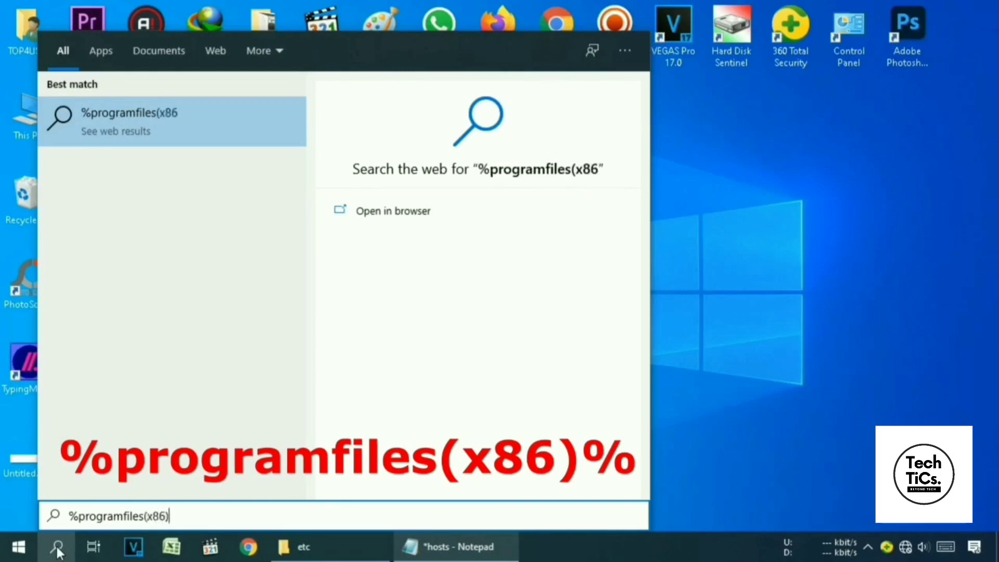
type(")%")
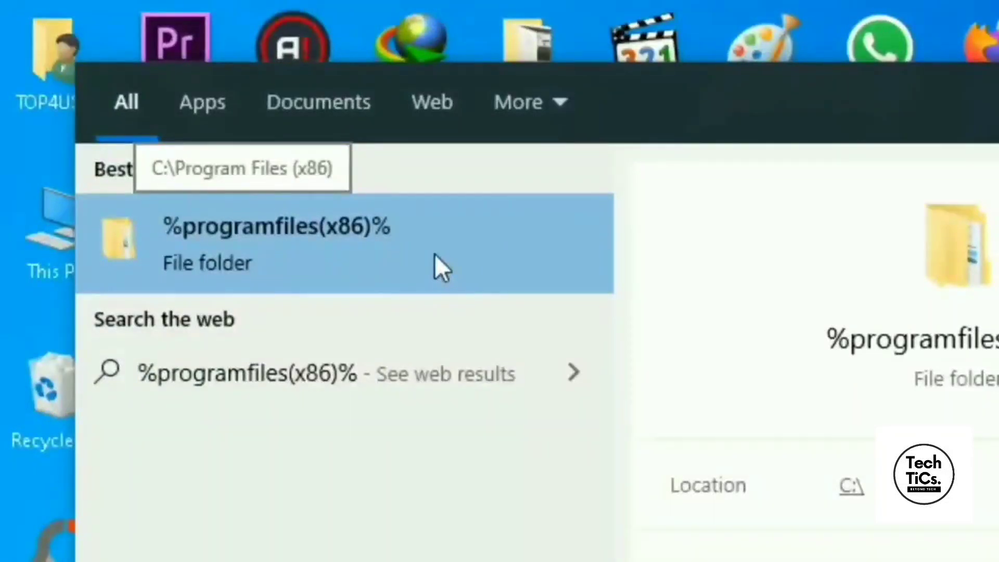
left_click(306, 250)
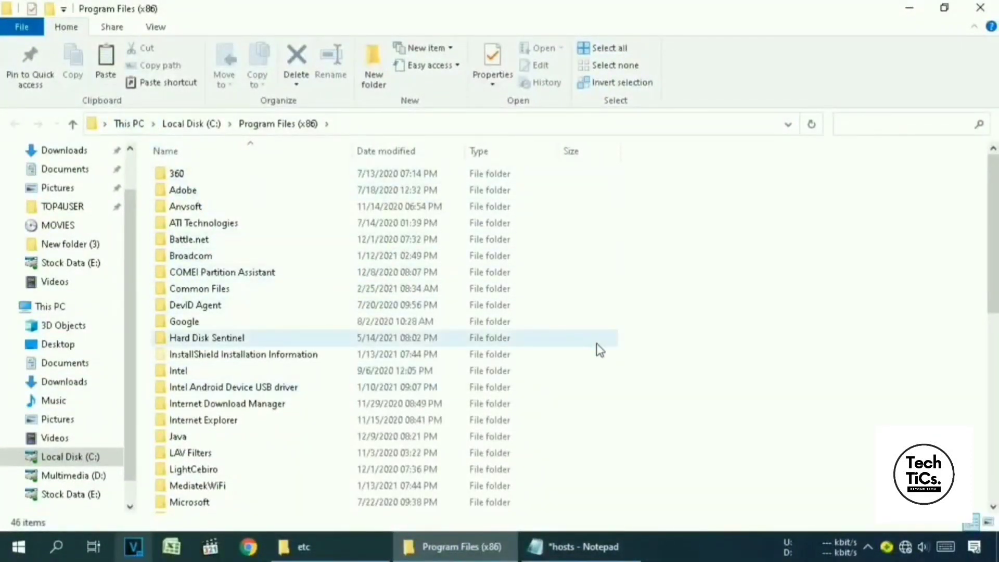
- Open the Tools folder inside the Windows Resource Kits folder
scroll(598, 345, "down", 8)
left_click(599, 345)
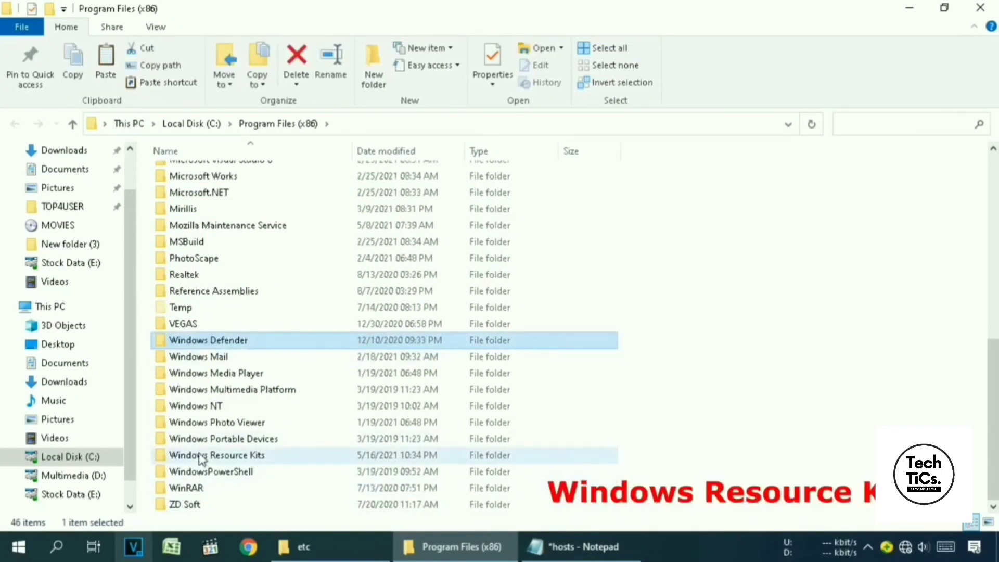
double_click(287, 456)
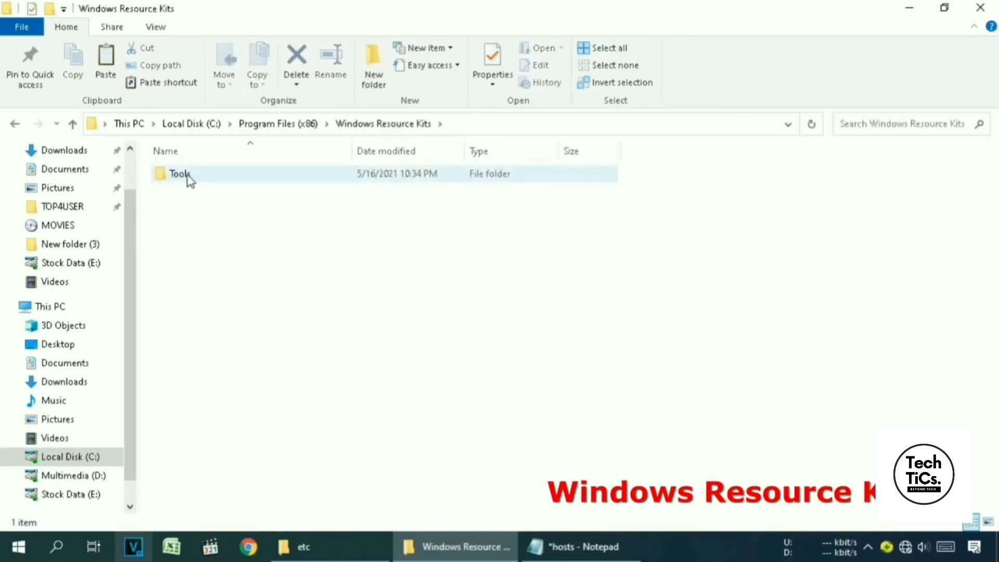
double_click(222, 177)
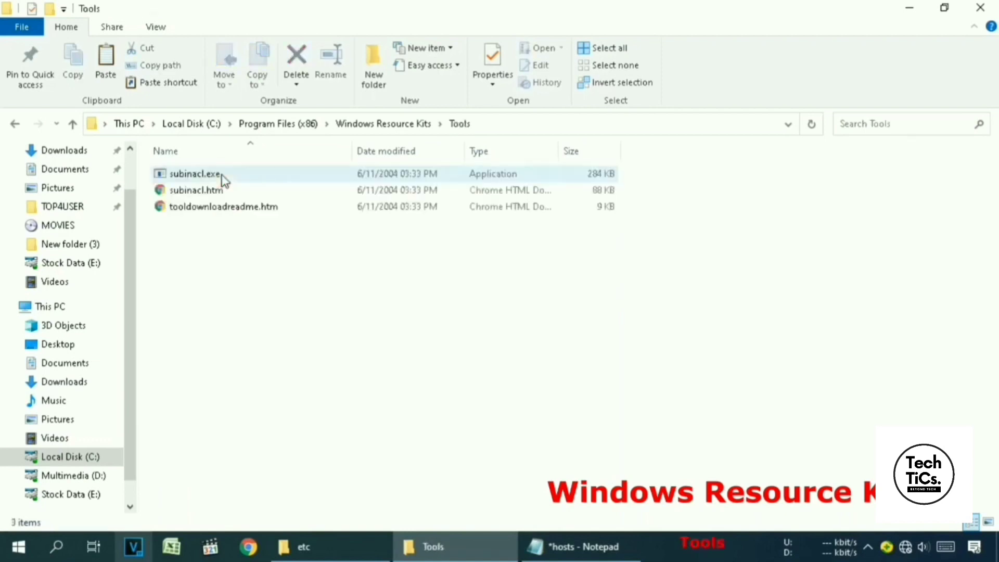
- Paste the copied Ransomware Removal.bat into the Tools folder and minimize the folder window
left_click(330, 255)
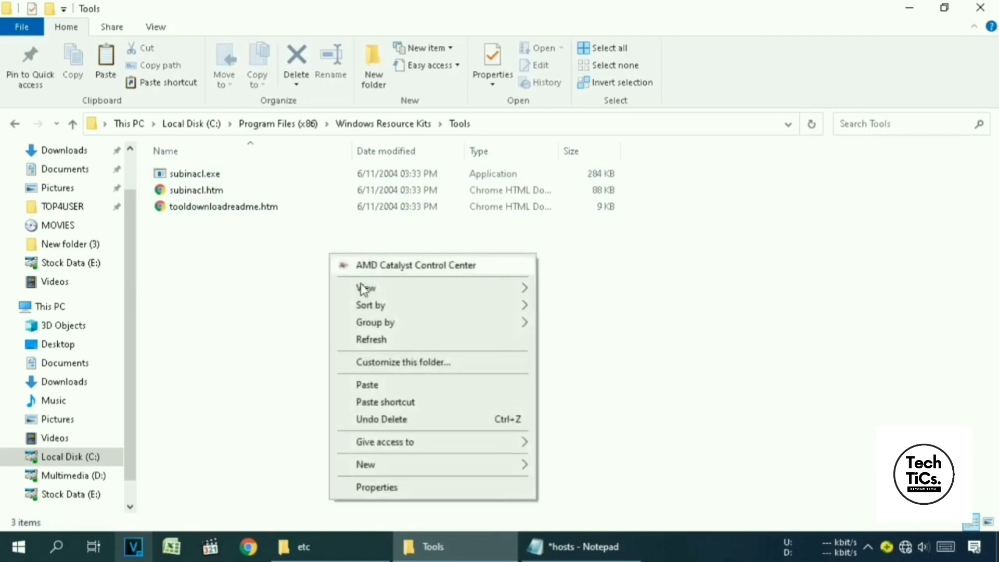
left_click(391, 385)
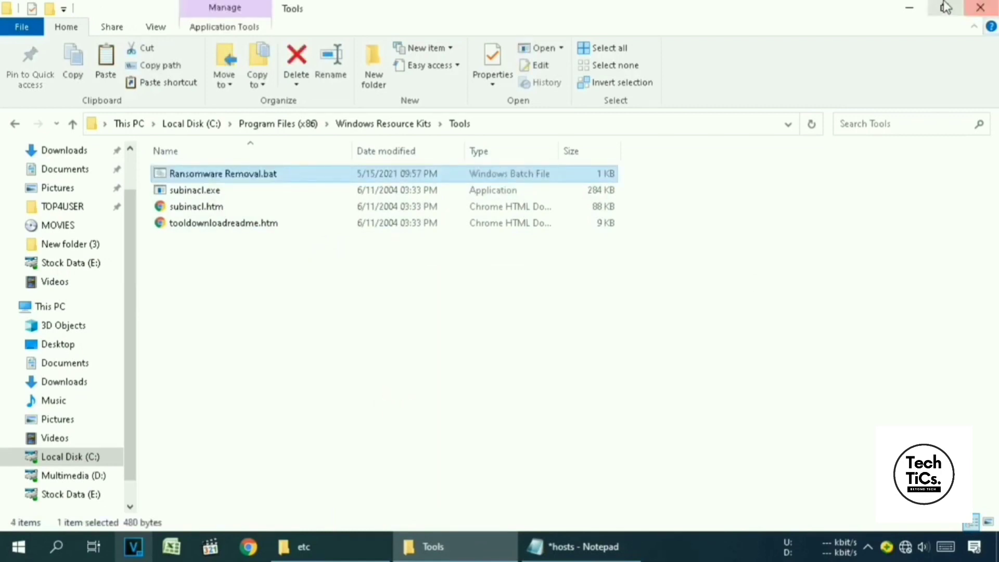
left_click(910, 8)
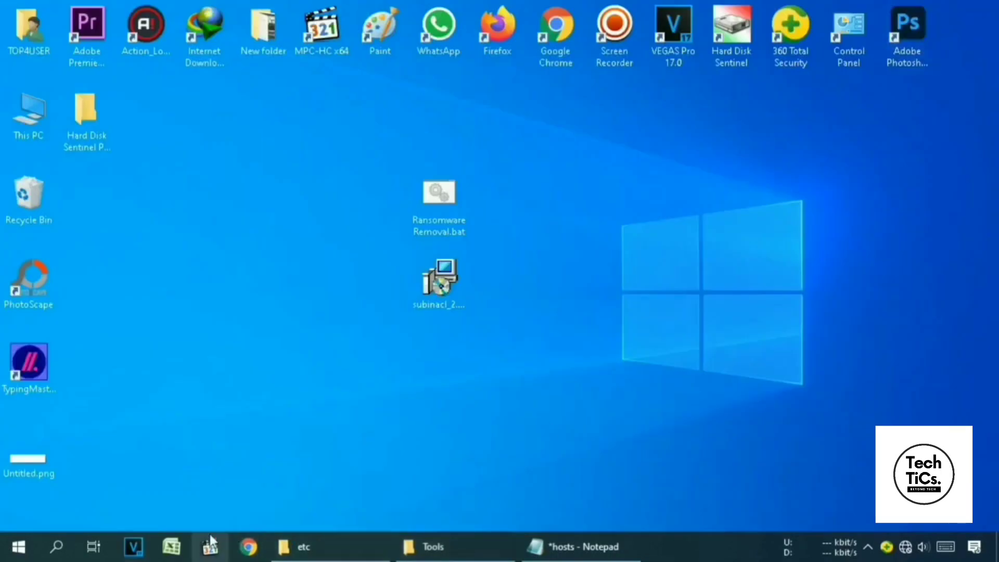
- Search Windows for cmd and open Command Prompt with administrator rights
left_click(58, 547)
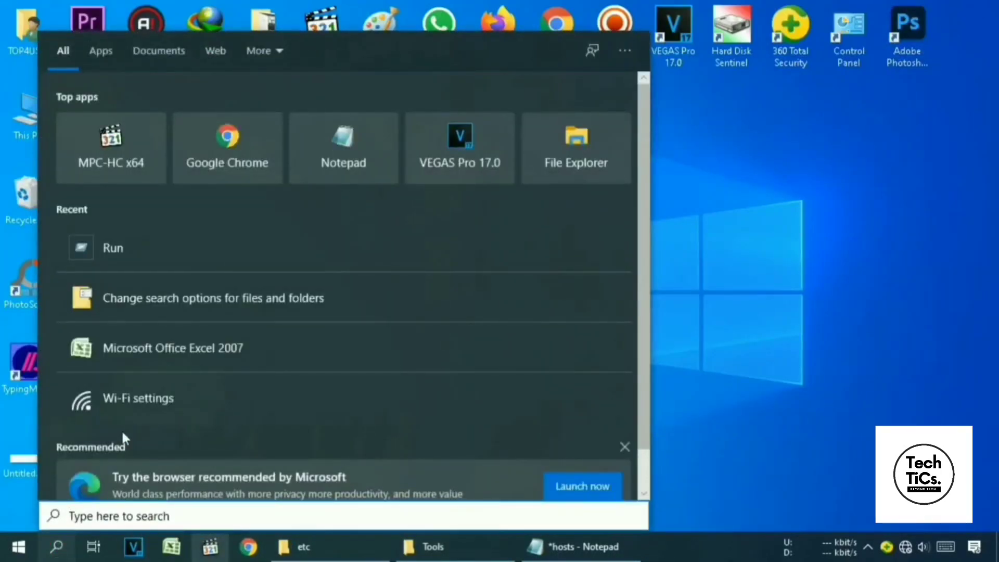
type("cmd")
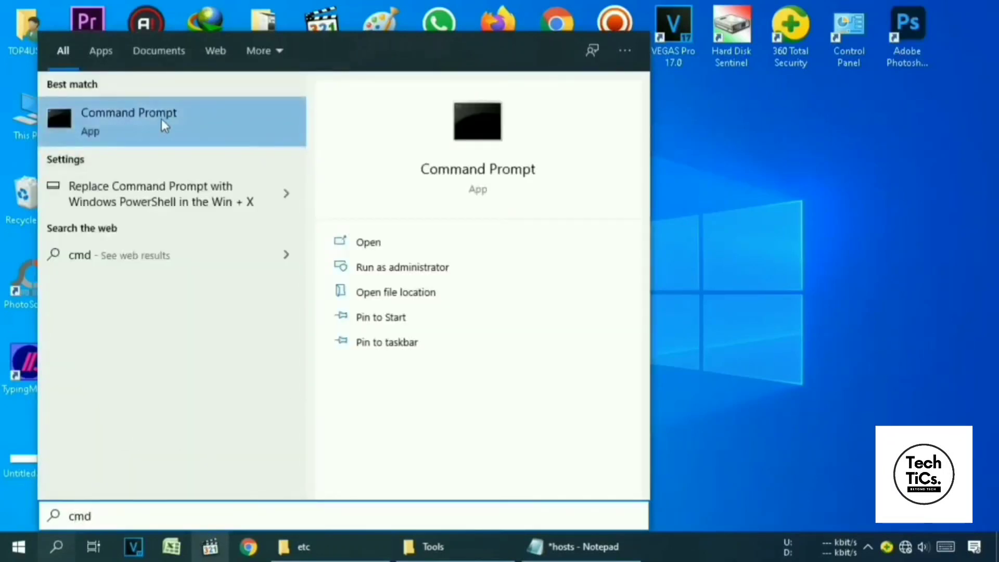
right_click(180, 114)
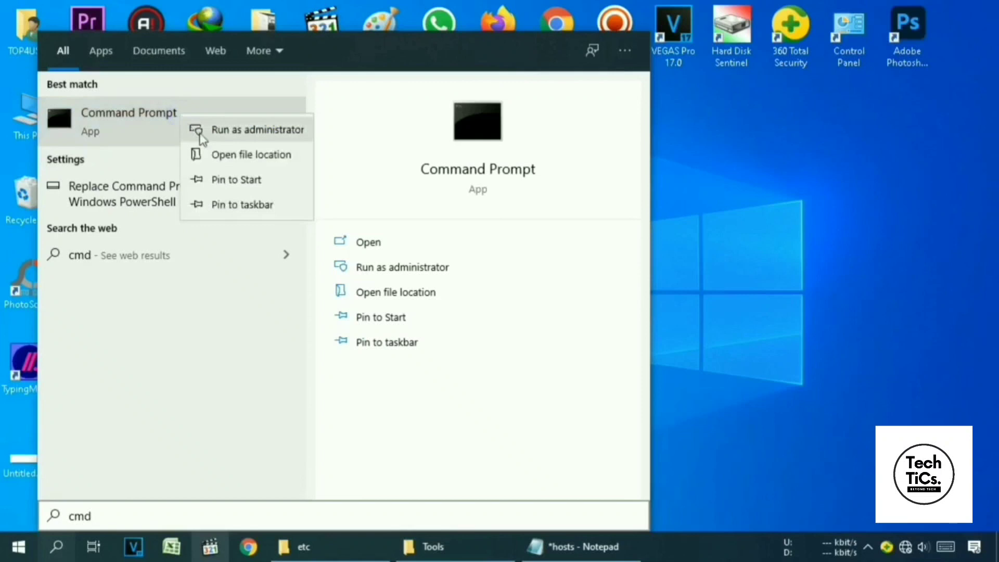
left_click(284, 133)
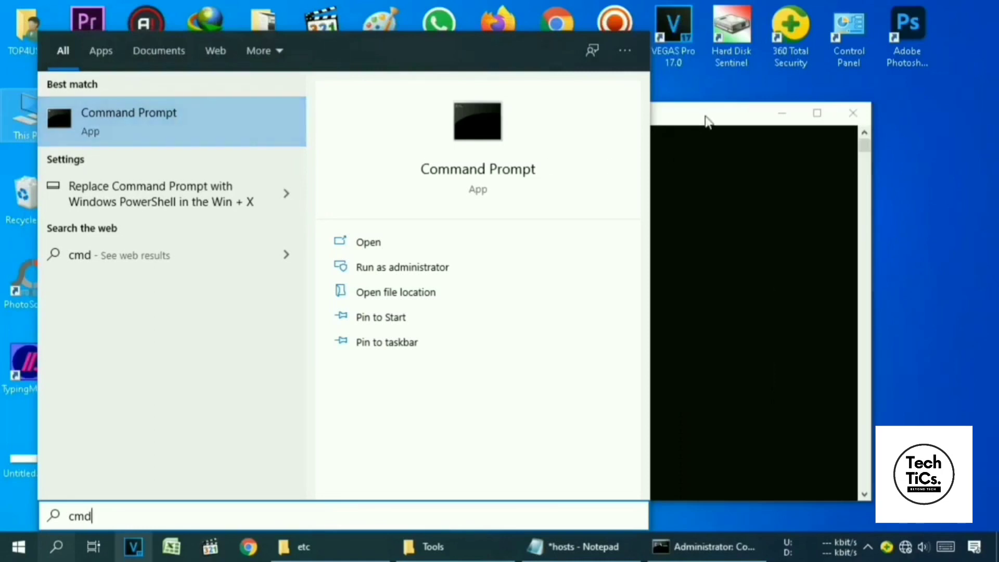
left_click(675, 117)
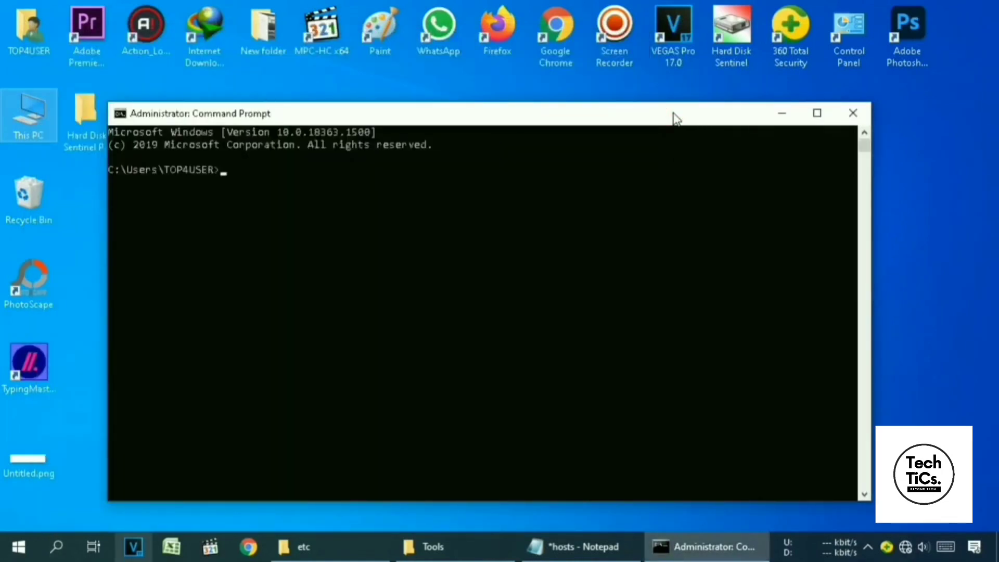
- Change the working directory by running cd %programfiles(x86)%\windows resource kits\tools
type("cd %p")
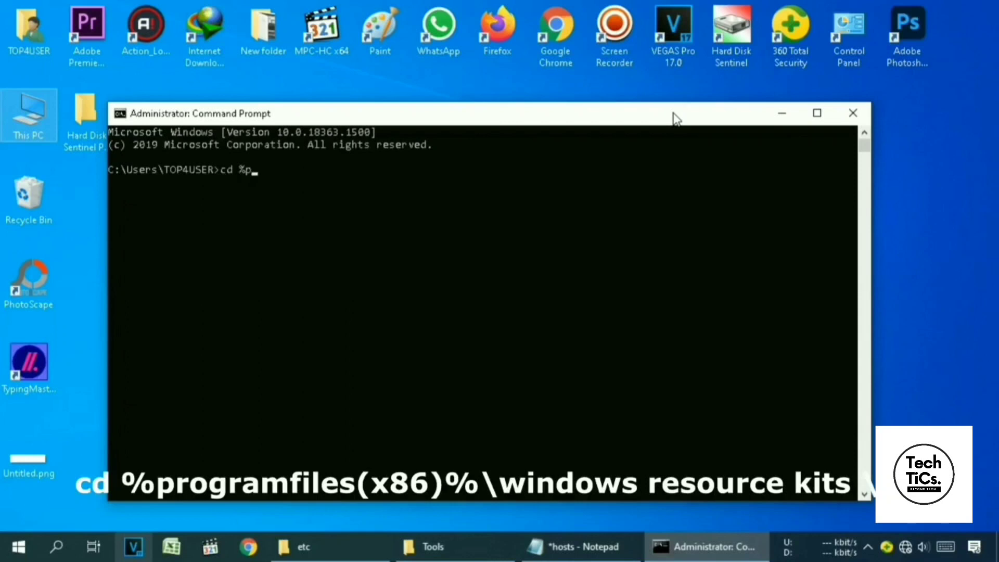
type("rogramfiles(x8")
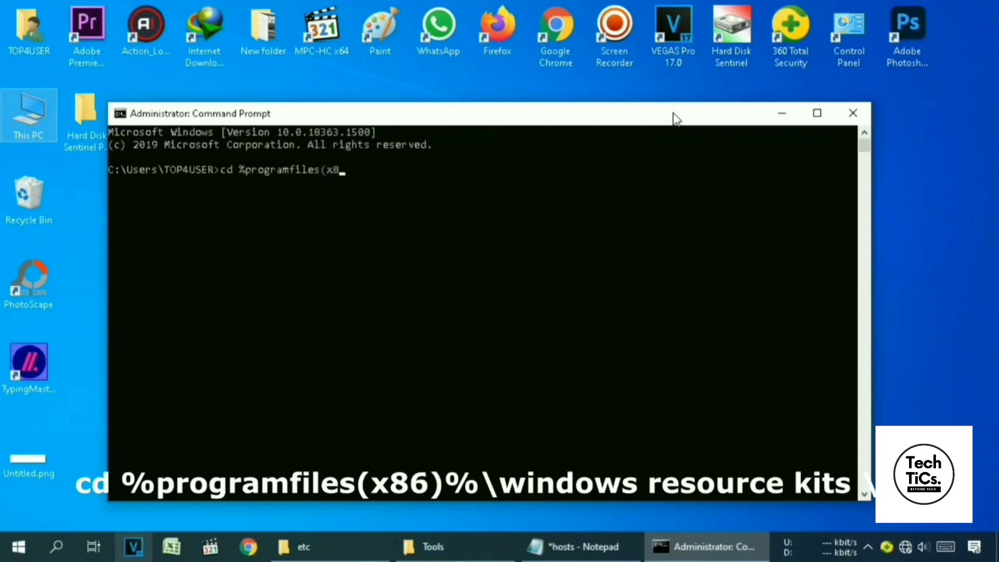
type("6)%\\windows")
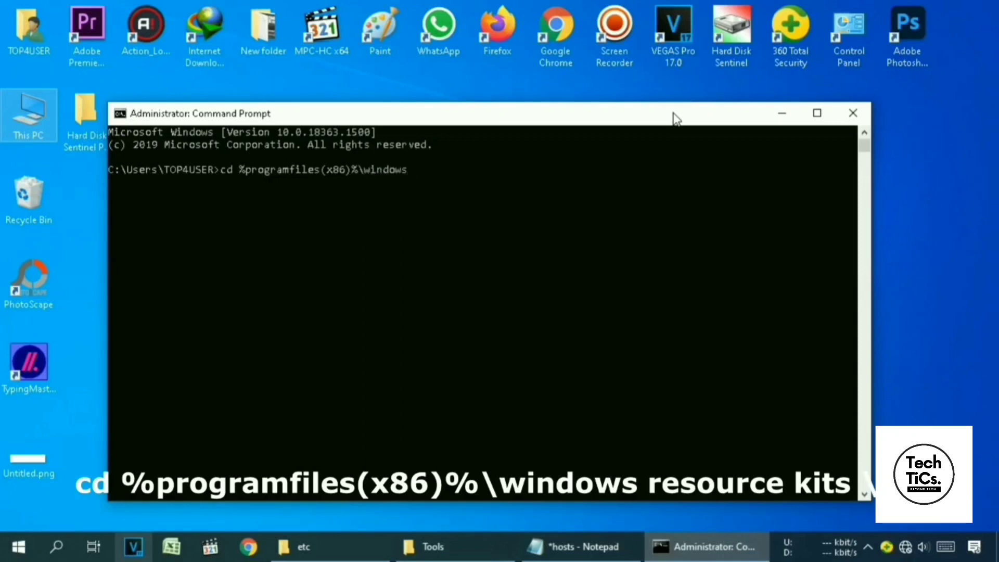
type(" resou")
type("rce")
type(" ki")
type("t")
key("BackSpace")
type("ts")
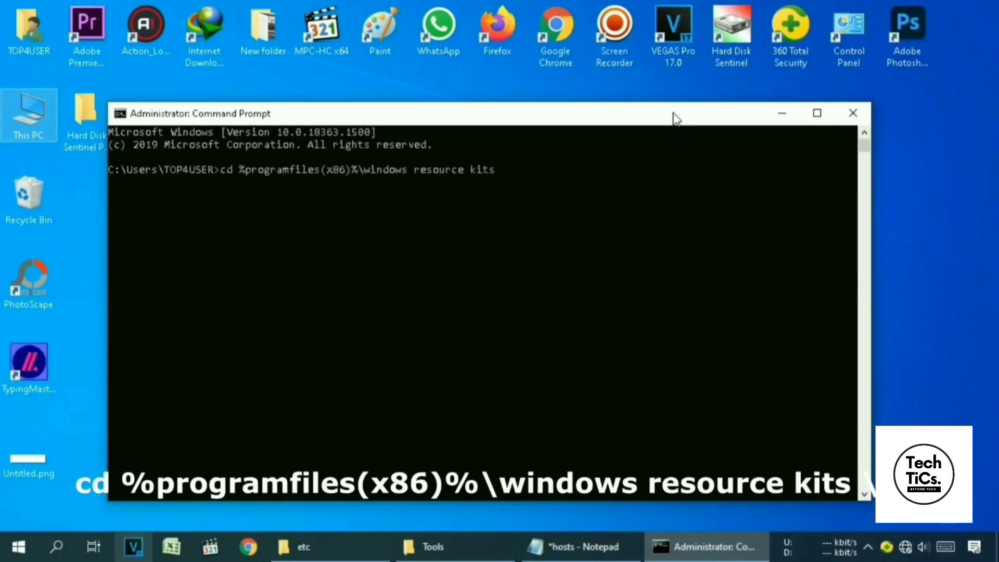
type("\\tools")
key("Return")
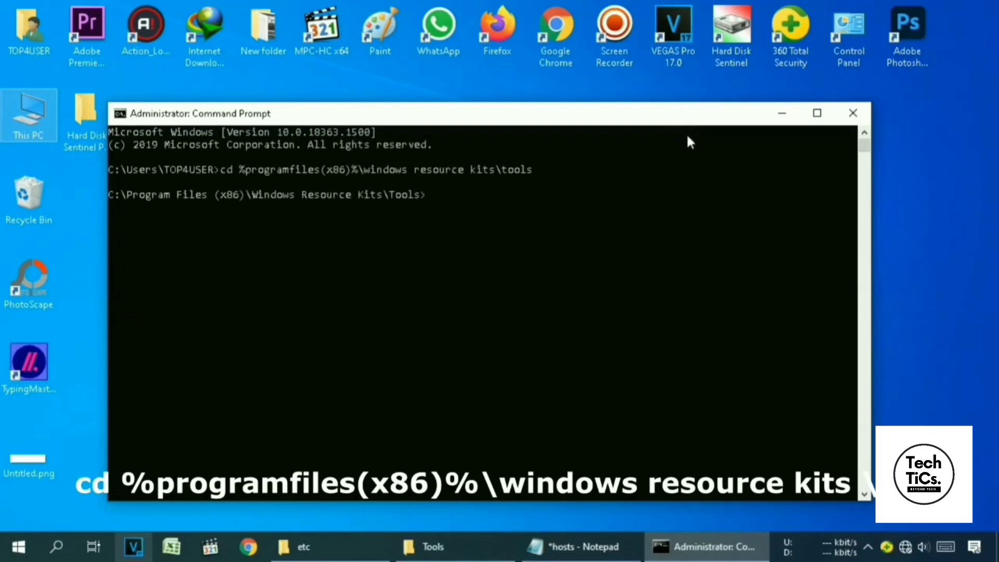
- Copy the full file name RansomwareRemoval.bat, including its extension, from the Tools folder
left_click(453, 551)
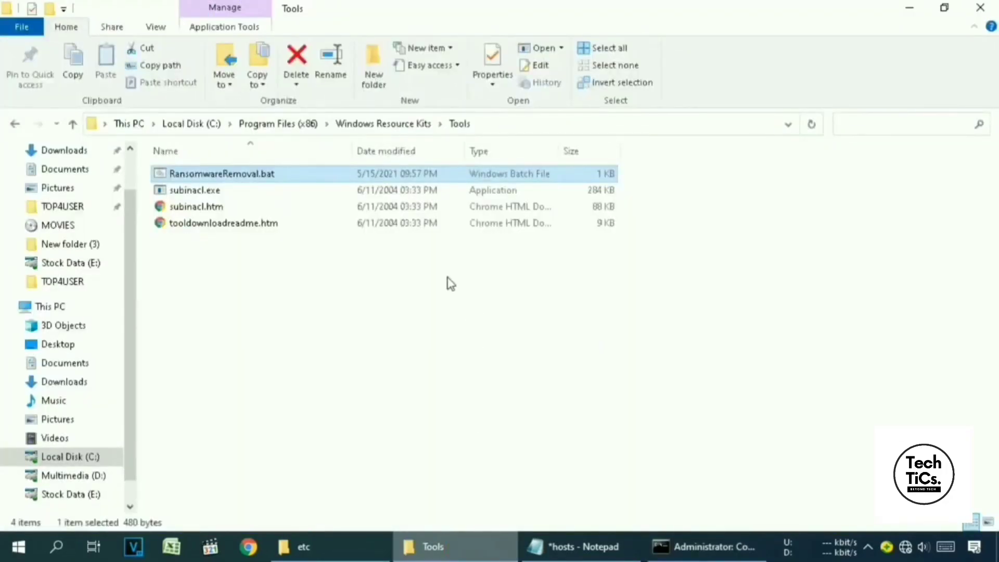
right_click(228, 173)
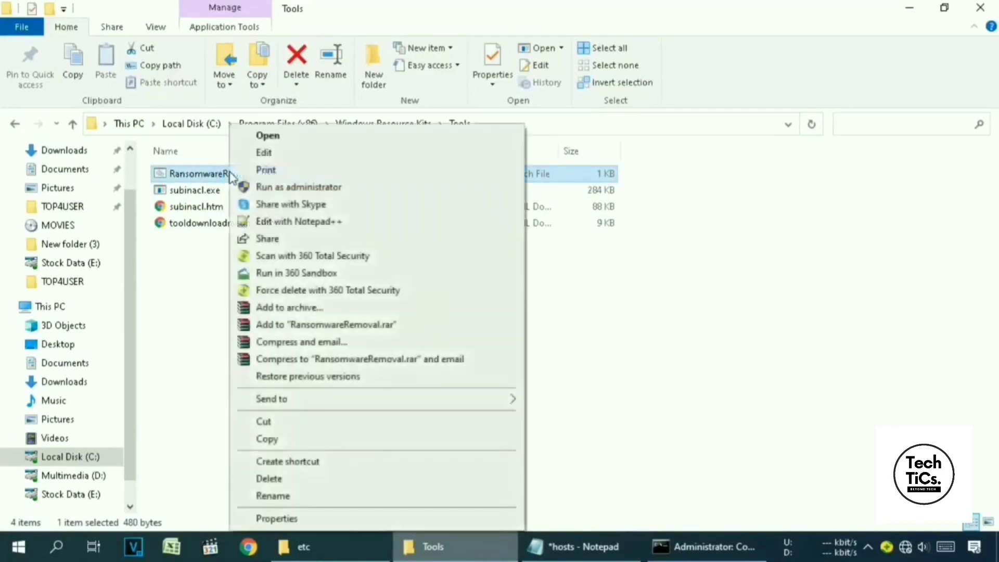
left_click(302, 496)
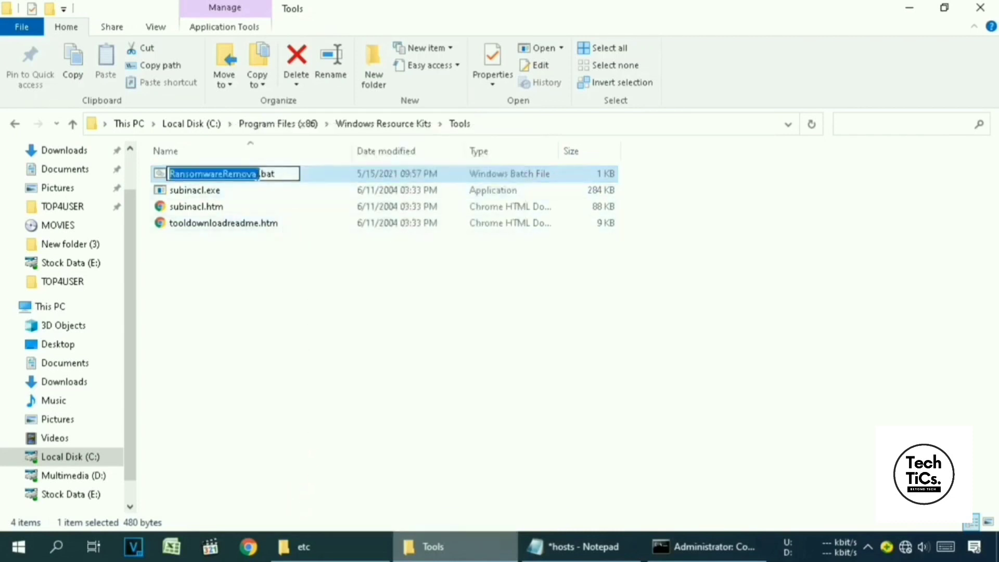
left_click(273, 173, "shift")
key("ctrl+c")
- Run RansomwareRemoval.bat in the administrator Command Prompt by pasting its copied name, and maximize the window
left_click(695, 553)
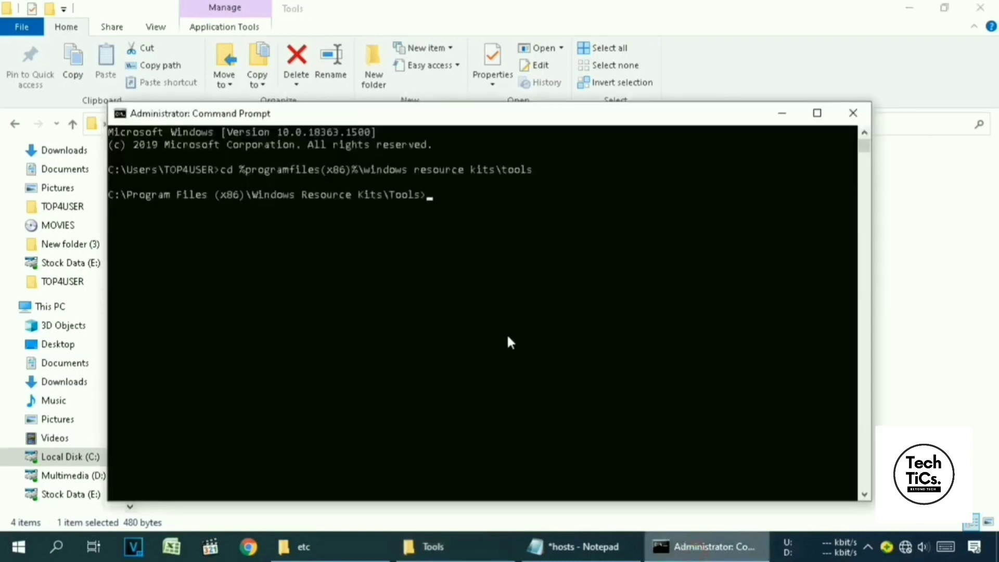
key("ctrl+v")
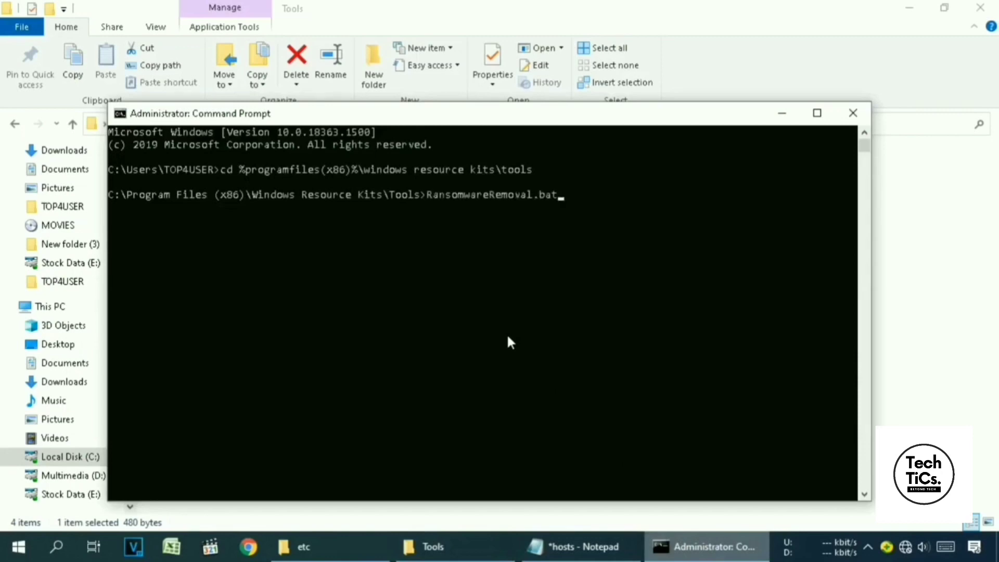
key("Return")
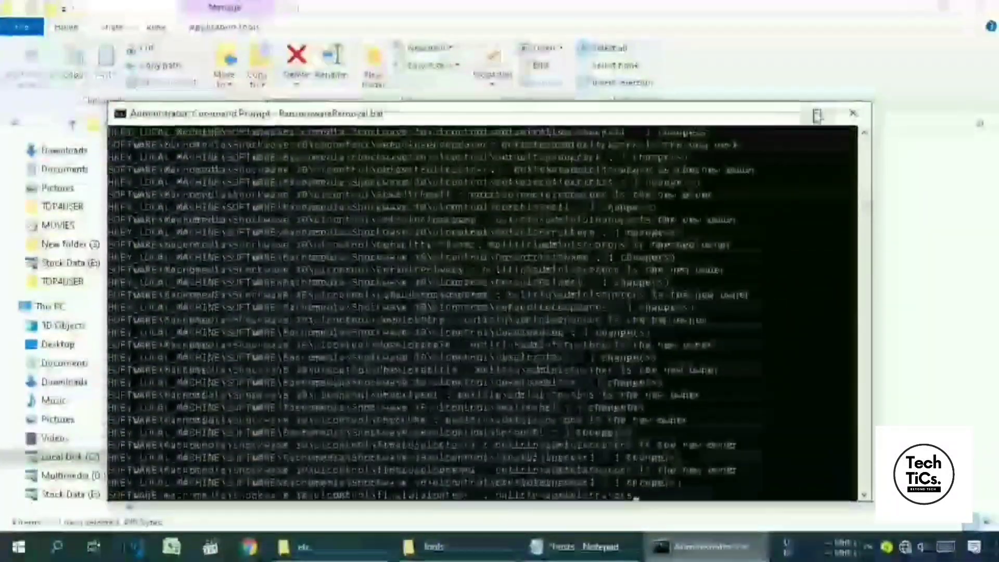
left_click(817, 113)
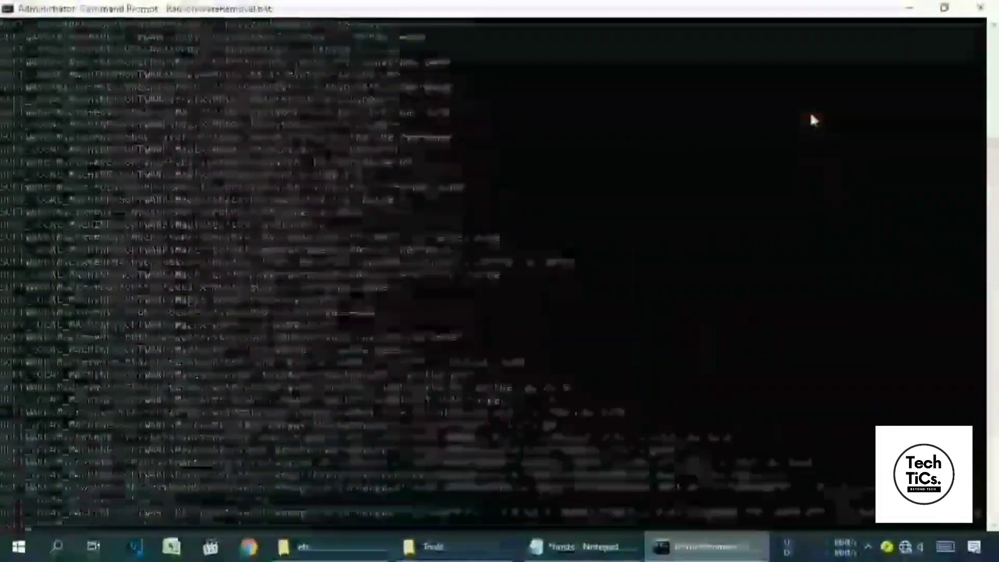